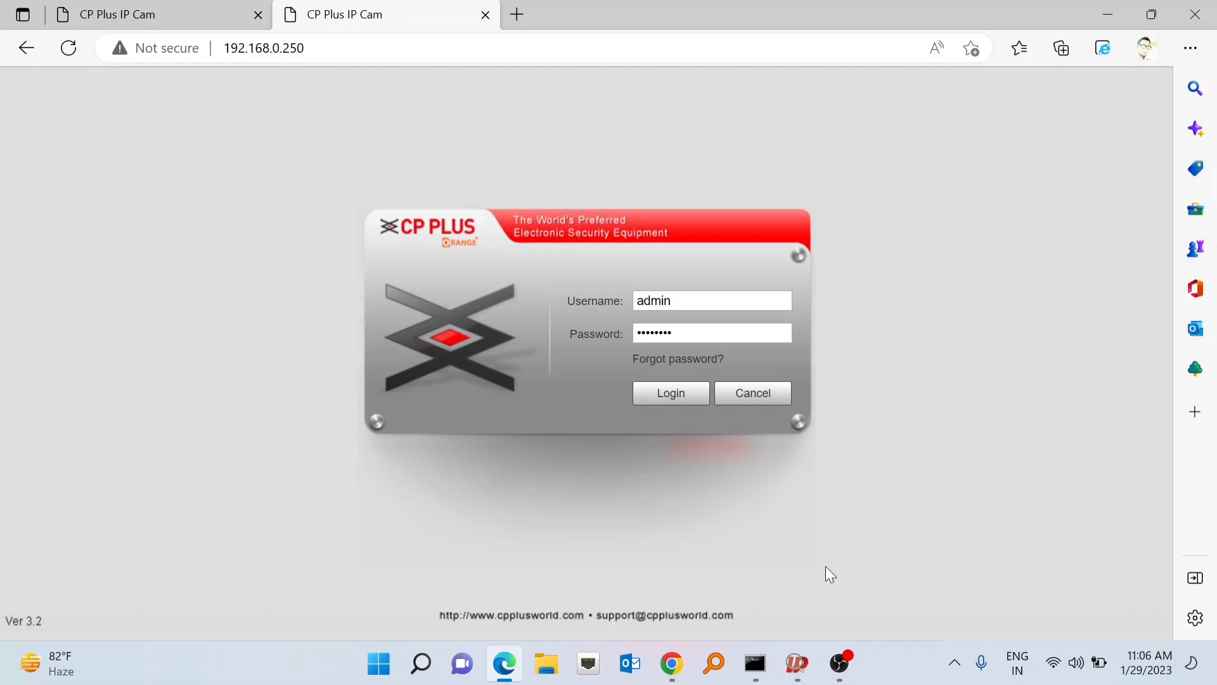
- Re-scan the network for cameras with the IP Finder tool, then set it aside
{"action": "left_click", "coordinate": [799, 673]}
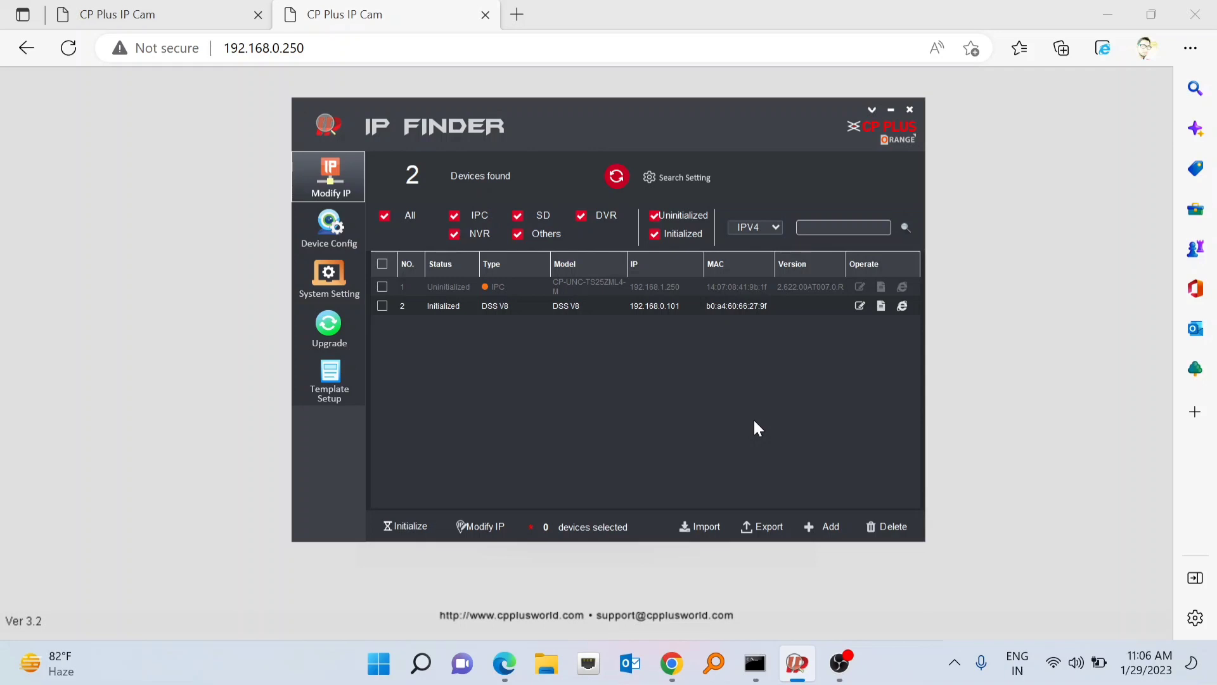
{"action": "left_click", "coordinate": [618, 178]}
{"action": "left_click", "coordinate": [892, 109]}
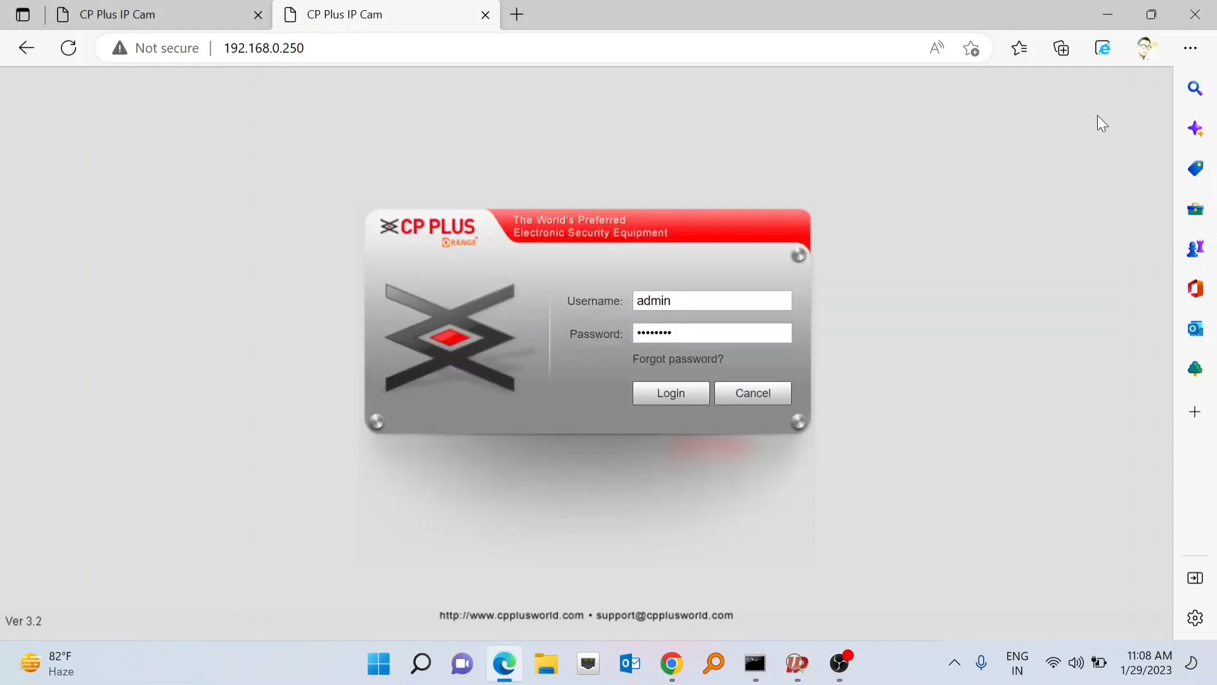
- Close the extra camera tab and load 192.168.1.250 in the remaining tab
{"action": "left_click", "coordinate": [326, 46]}
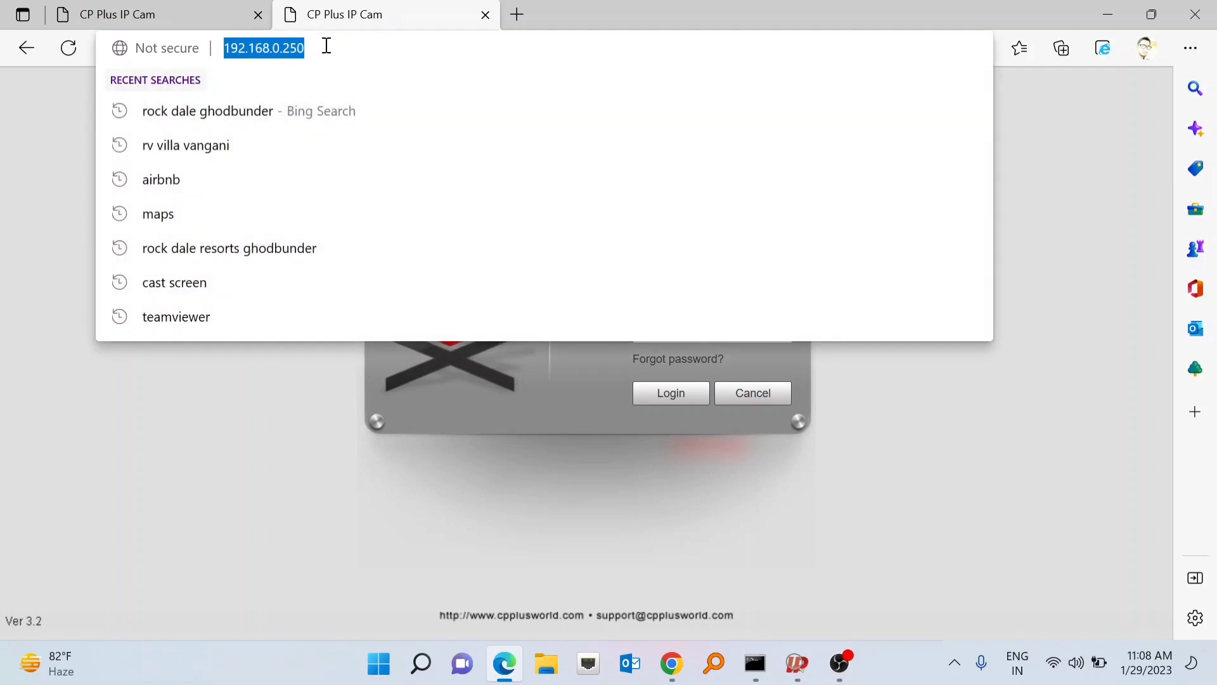
{"action": "type", "text": "1"}
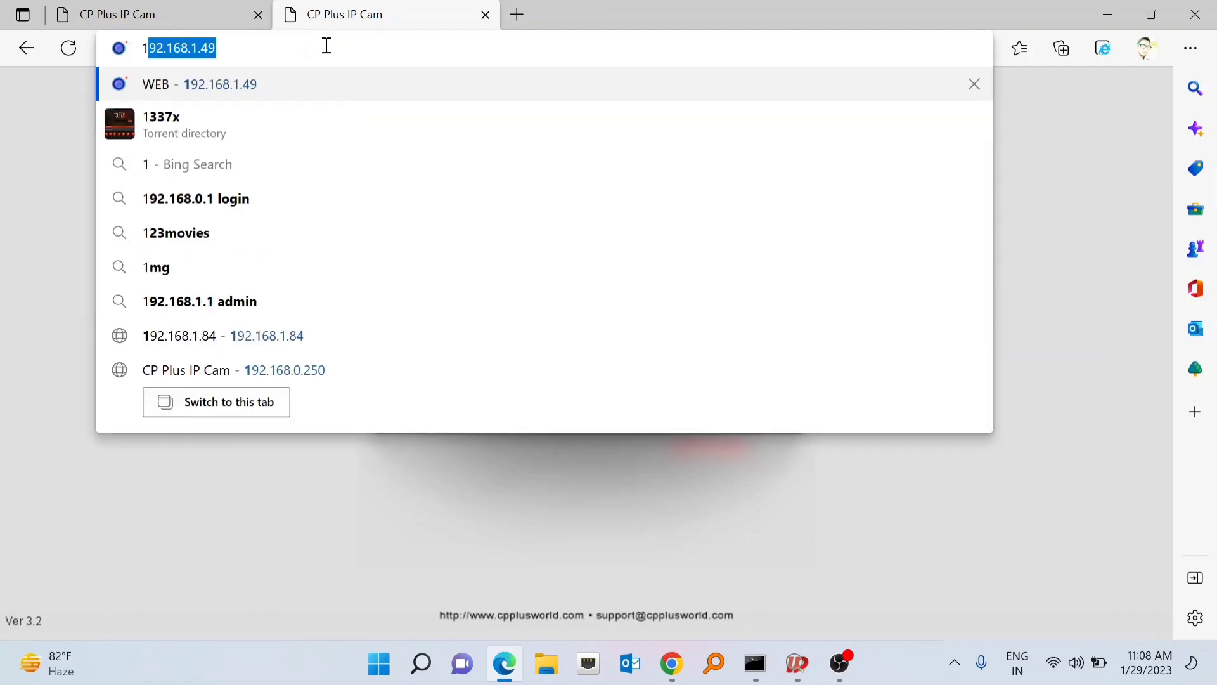
{"action": "left_click", "coordinate": [259, 15]}
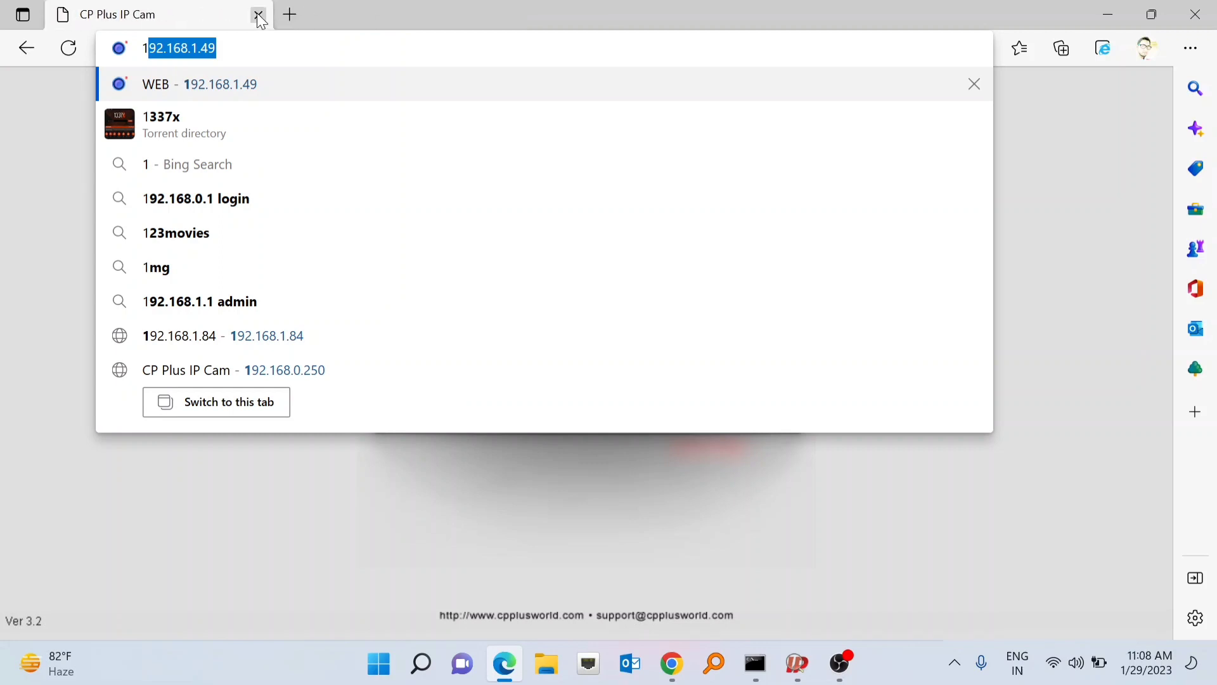
{"action": "left_click", "coordinate": [240, 48]}
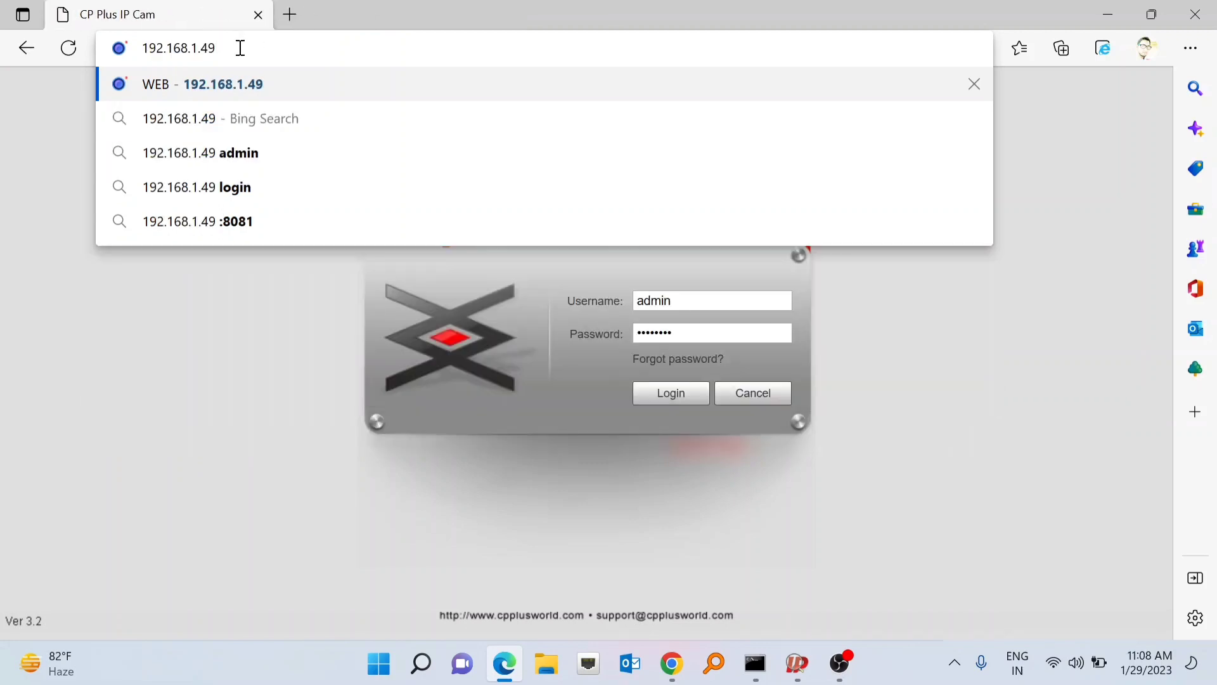
{"action": "key", "text": "BackSpace"}
{"action": "key", "text": "BackSpace"}
{"action": "key", "text": "BackSpace"}
{"action": "key", "text": "BackSpace"}
{"action": "key", "text": "BackSpace"}
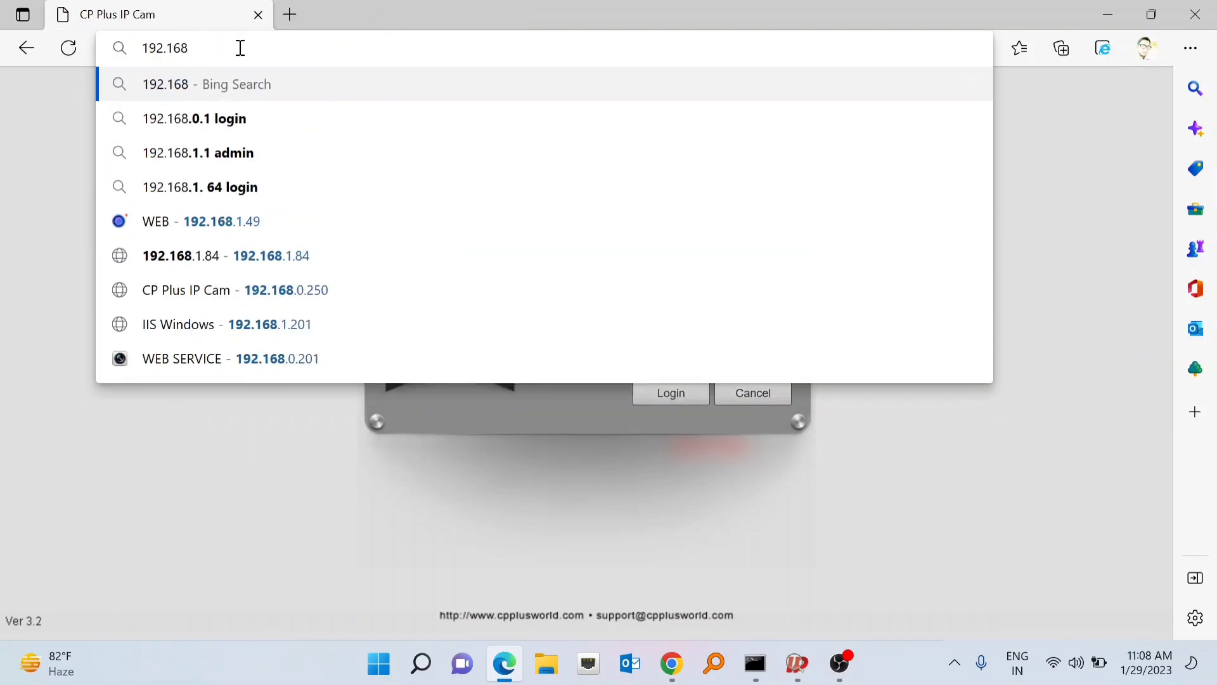
{"action": "type", "text": ".1"}
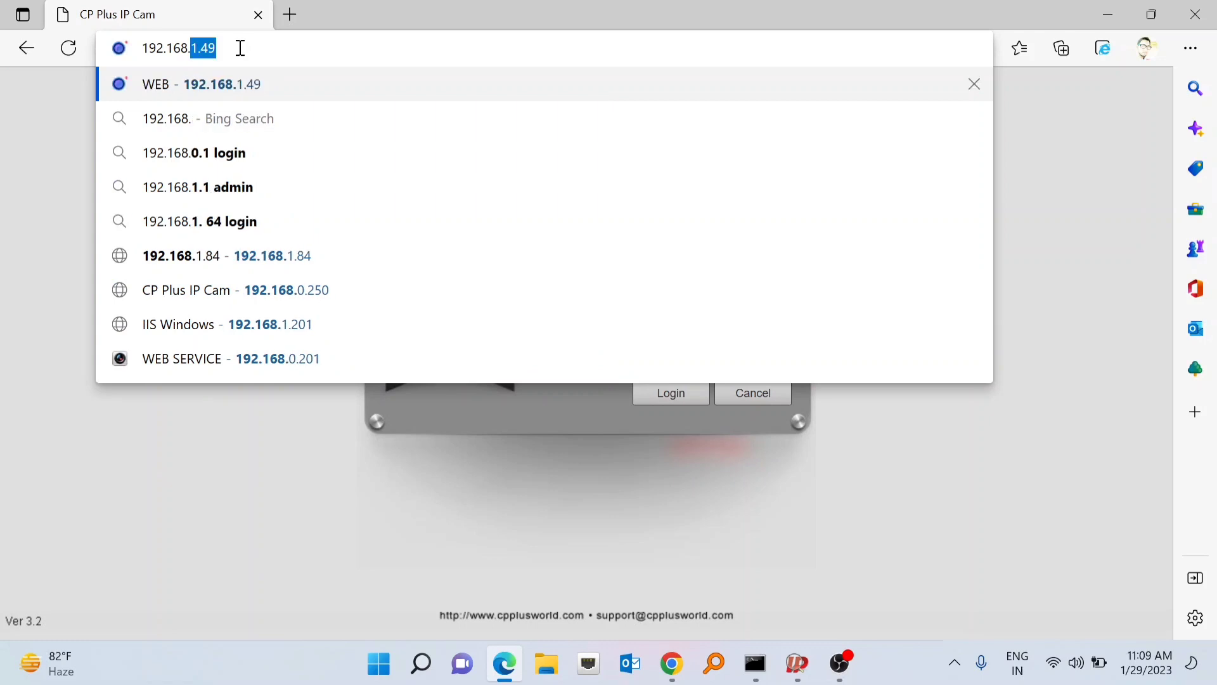
{"action": "type", "text": "."}
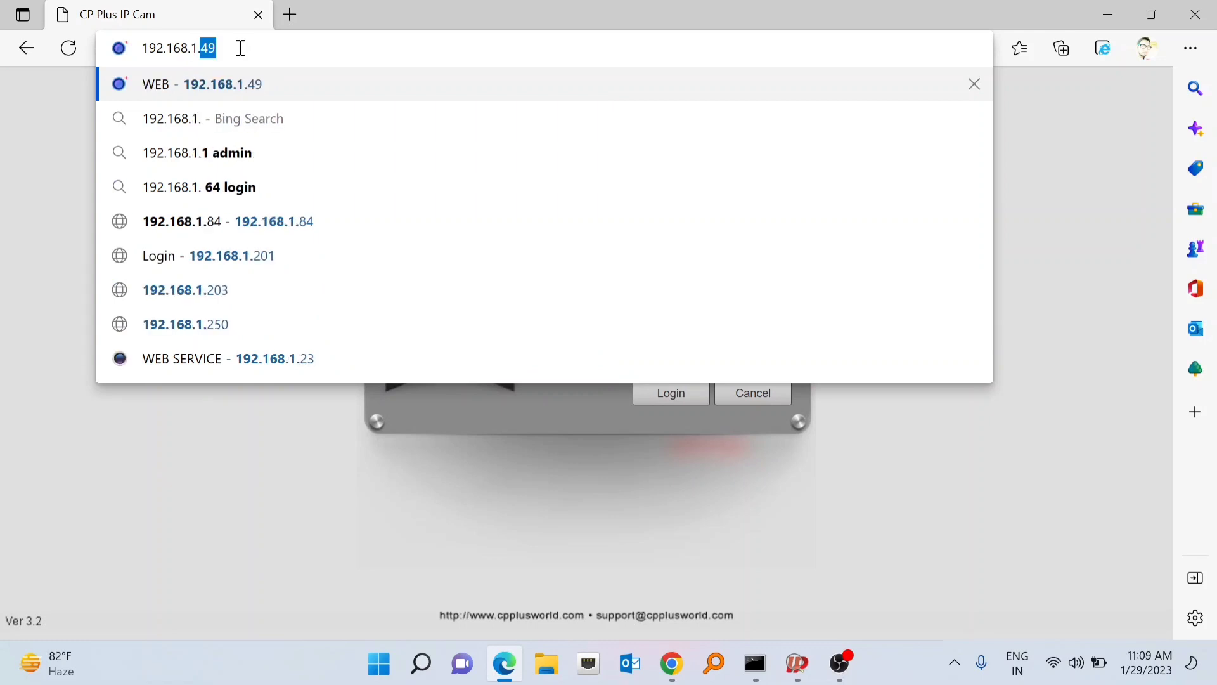
{"action": "type", "text": "250"}
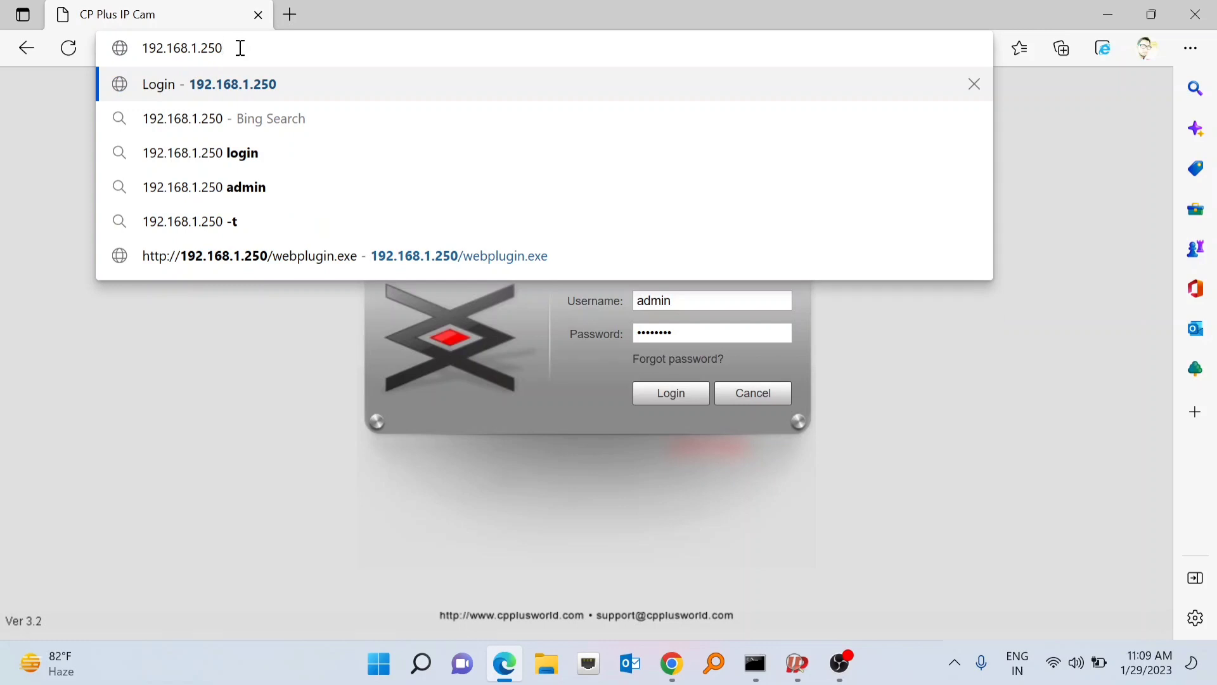
{"action": "key", "text": "Return"}
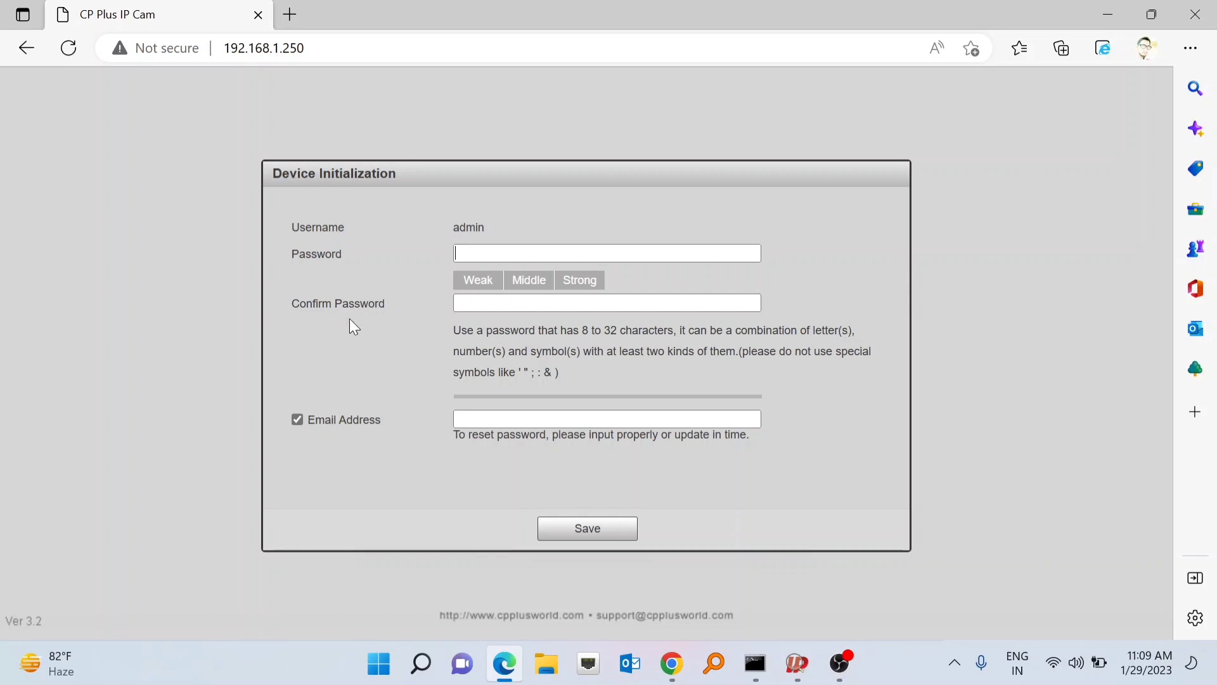
- Enter a new admin password of sufficient length in the Password field
{"action": "left_click", "coordinate": [486, 253]}
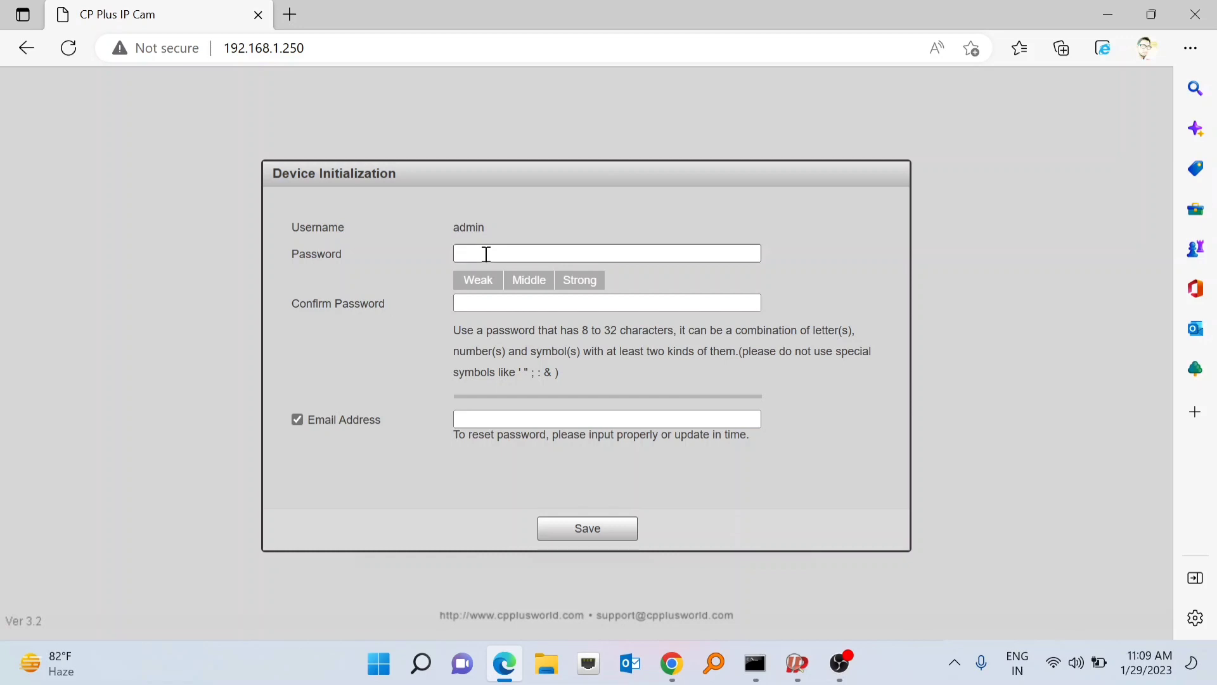
{"action": "type", "text": "a"}
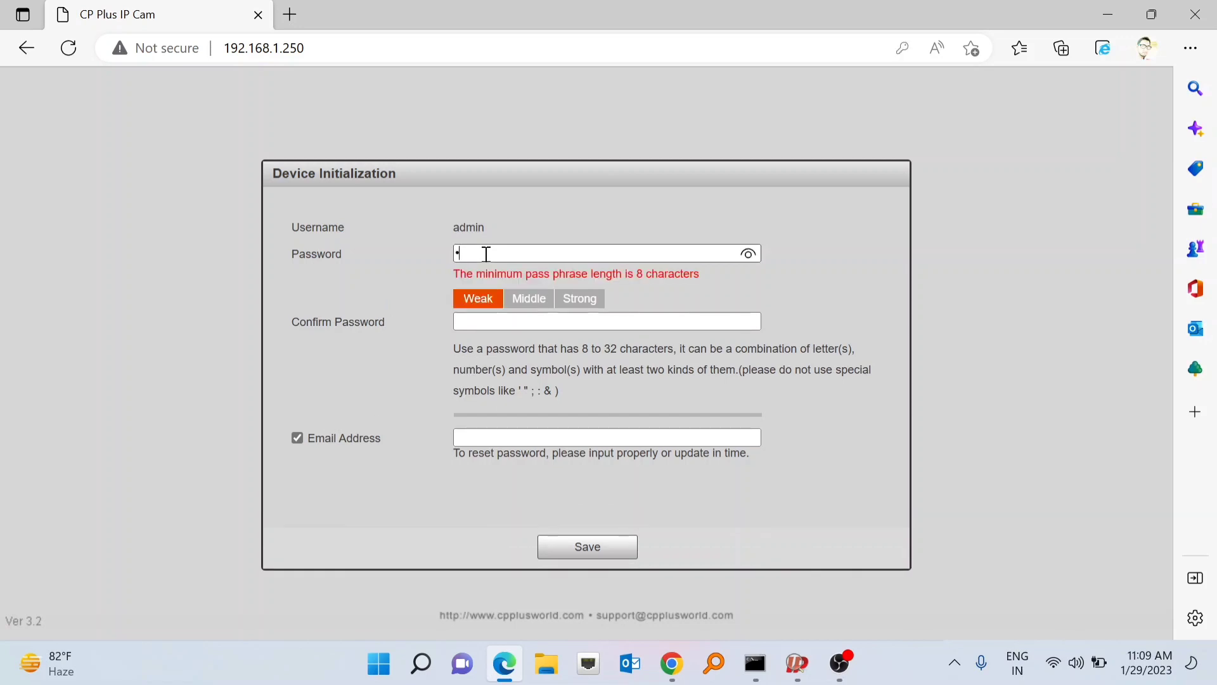
{"action": "type", "text": "aaa"}
{"action": "key", "text": "BackSpace"}
{"action": "key", "text": "BackSpace"}
{"action": "key", "text": "BackSpace"}
{"action": "key", "text": "BackSpace"}
{"action": "type", "text": "a"}
{"action": "type", "text": "aaaa"}
{"action": "type", "text": "aaa"}
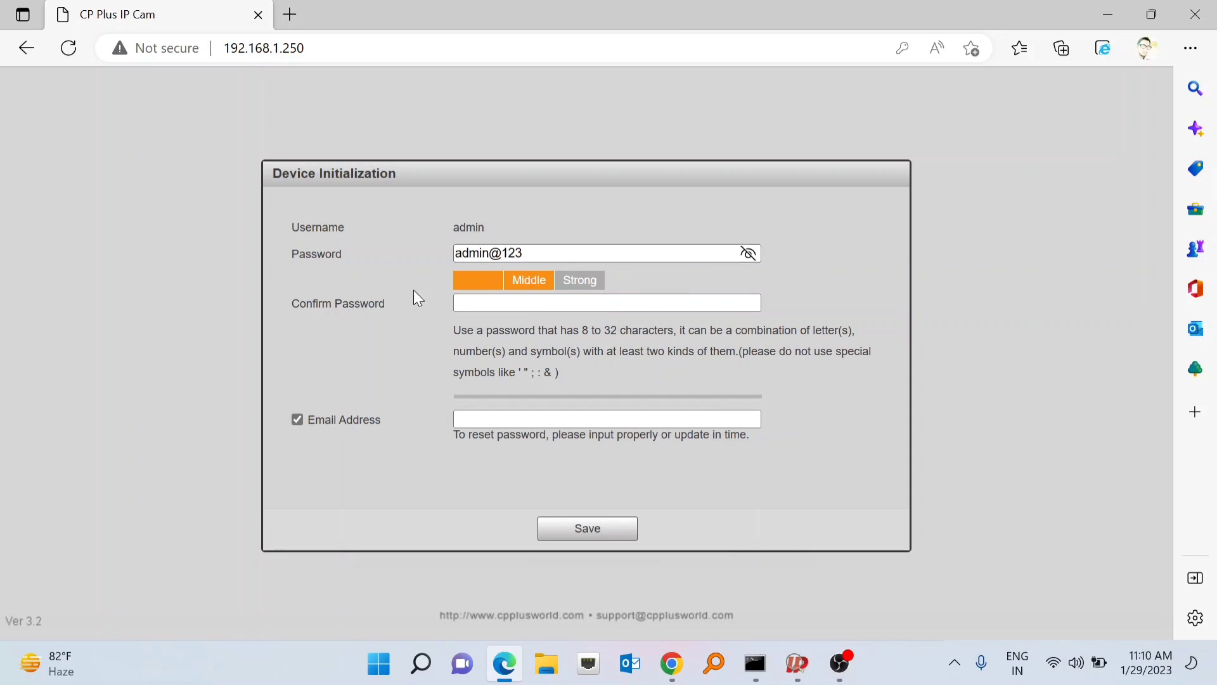
- Retype the password in Confirm Password, briefly revealing it to verify the entry
{"action": "left_click", "coordinate": [491, 303]}
{"action": "type", "text": "admin"}
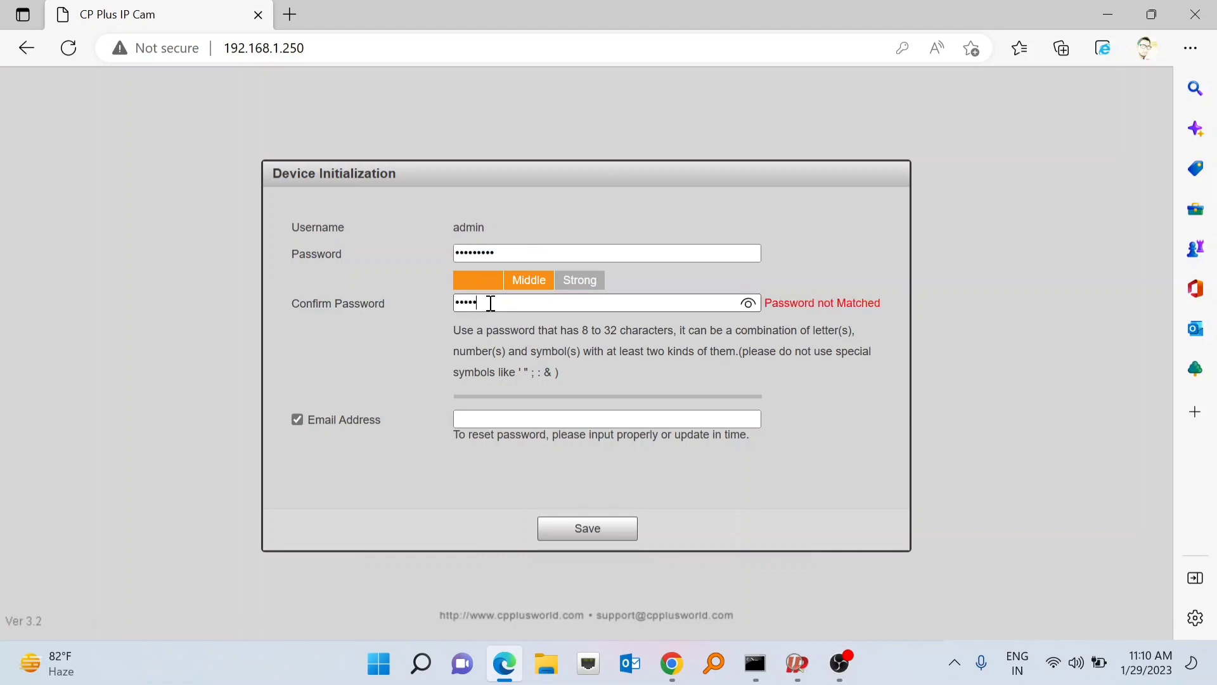
{"action": "type", "text": "@123"}
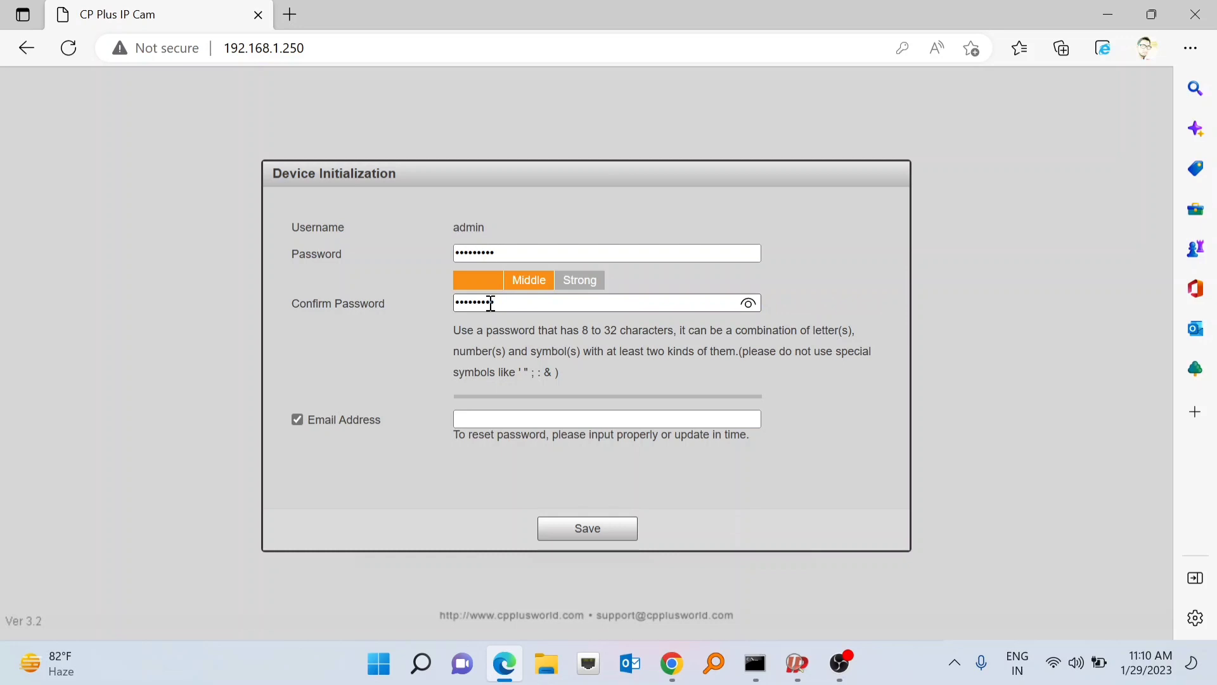
{"action": "left_click", "coordinate": [747, 307]}
{"action": "left_click", "coordinate": [748, 306]}
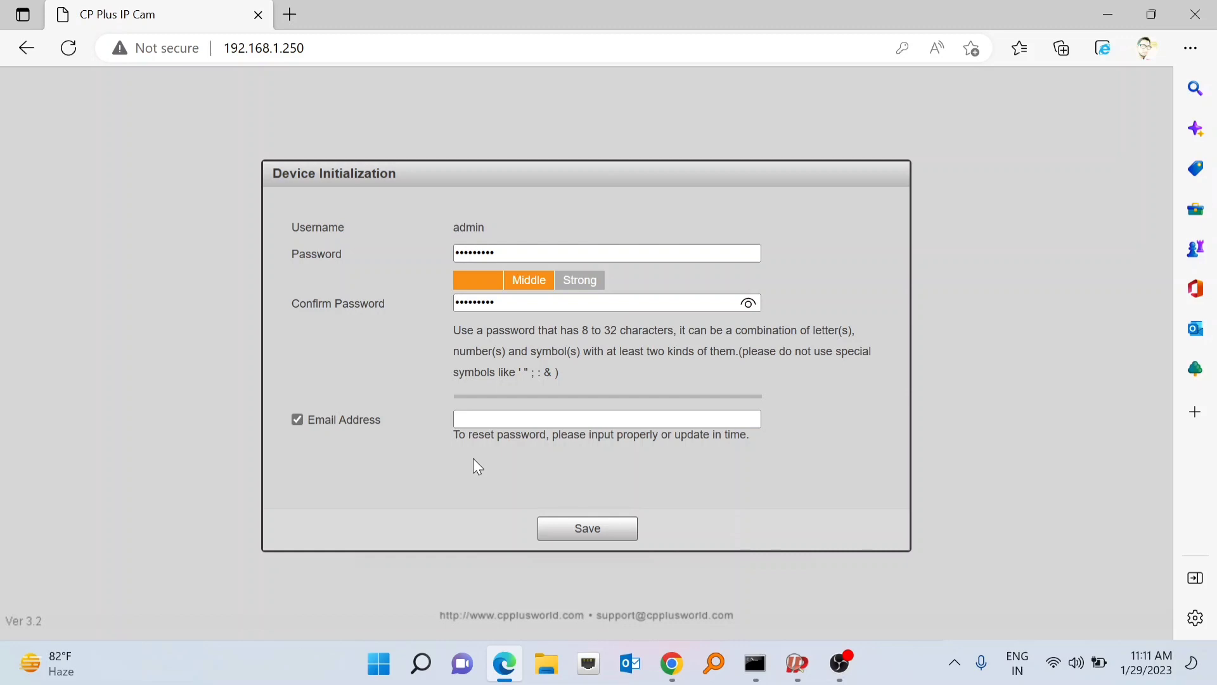
{"action": "left_click", "coordinate": [479, 417]}
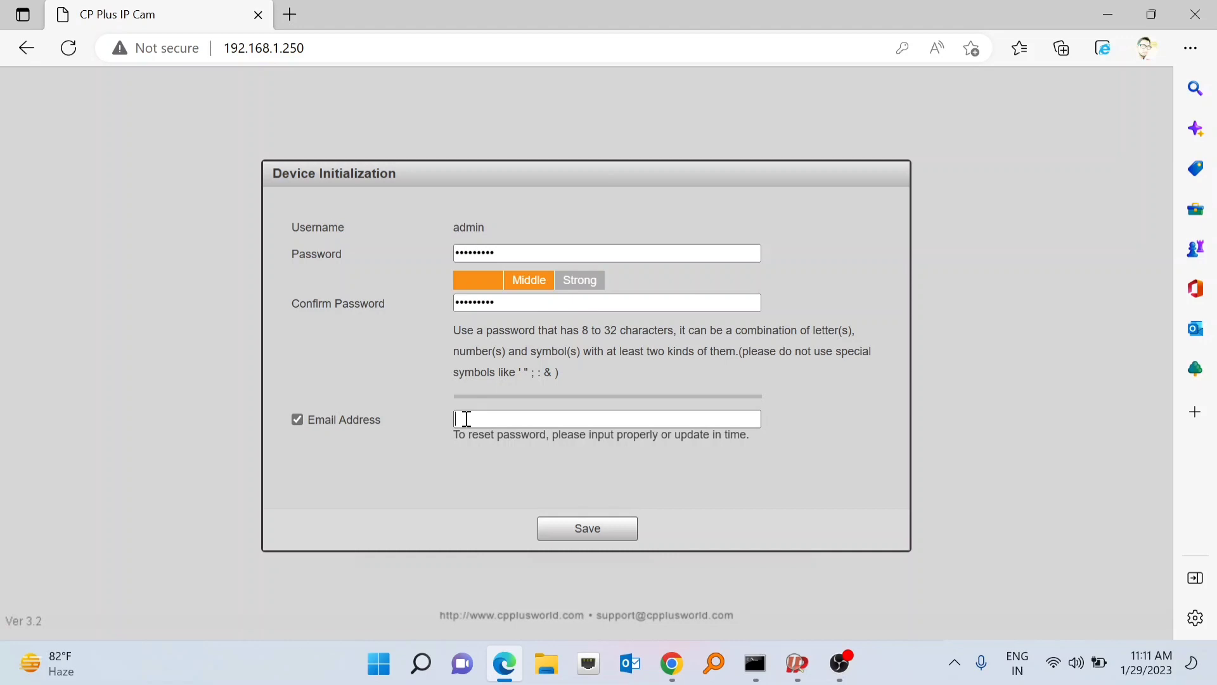
- Toggle the recovery e-mail option off and back on, then save to finish initialization
{"action": "left_click", "coordinate": [297, 418]}
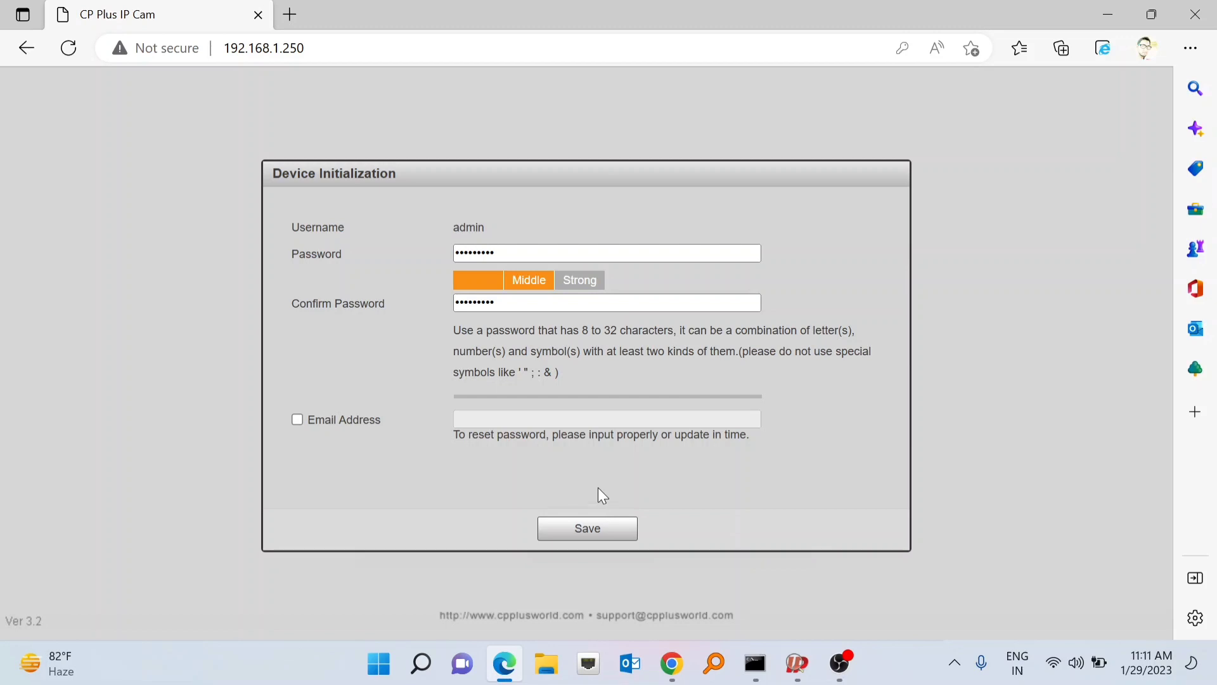
{"action": "left_click", "coordinate": [295, 419]}
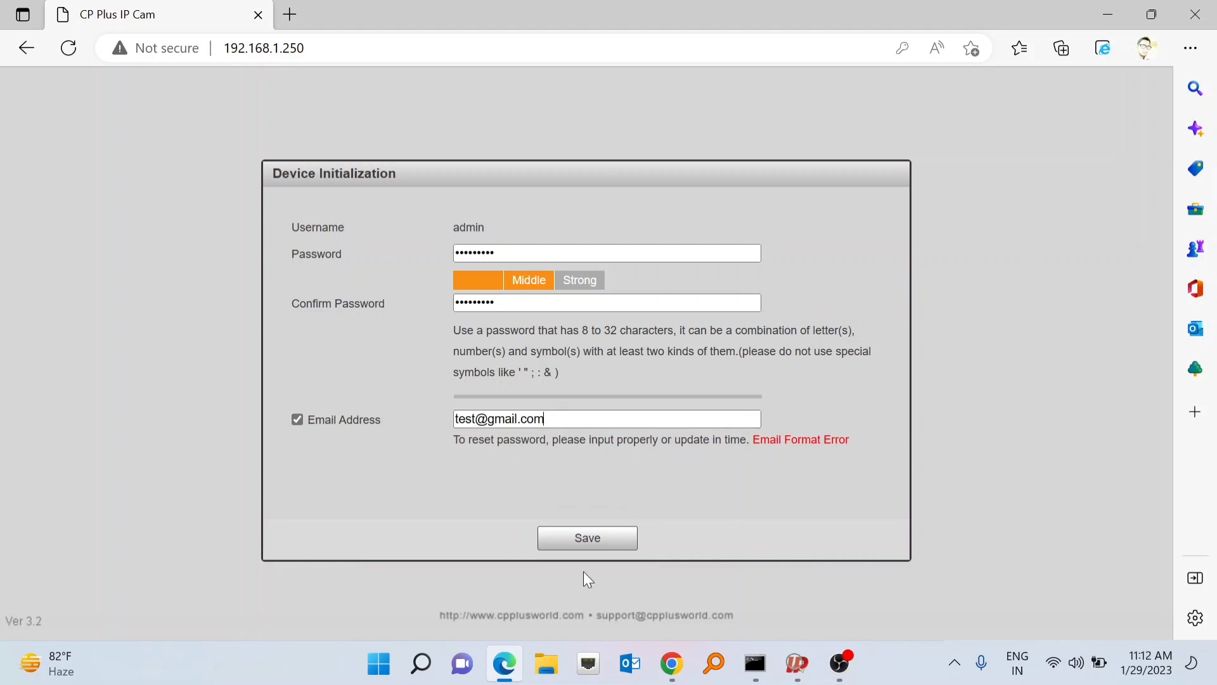
{"action": "left_click", "coordinate": [586, 540]}
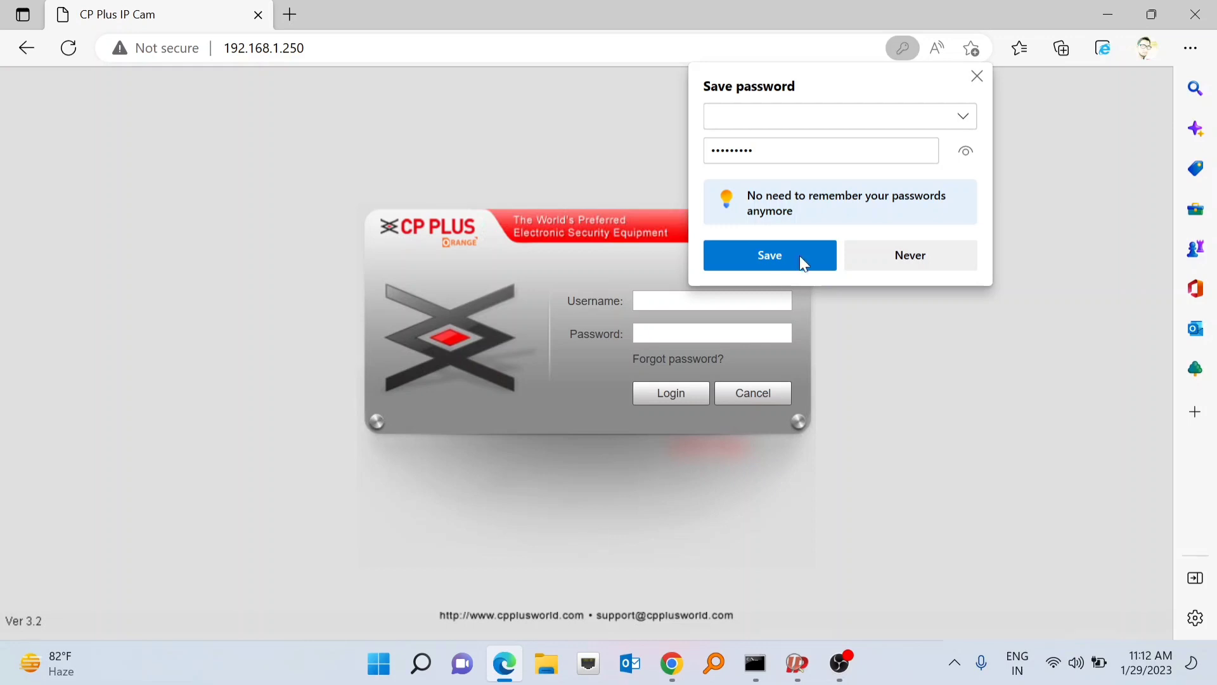
- Choose Never on Edge's save-password prompt and select the login Username field
{"action": "left_click", "coordinate": [906, 255]}
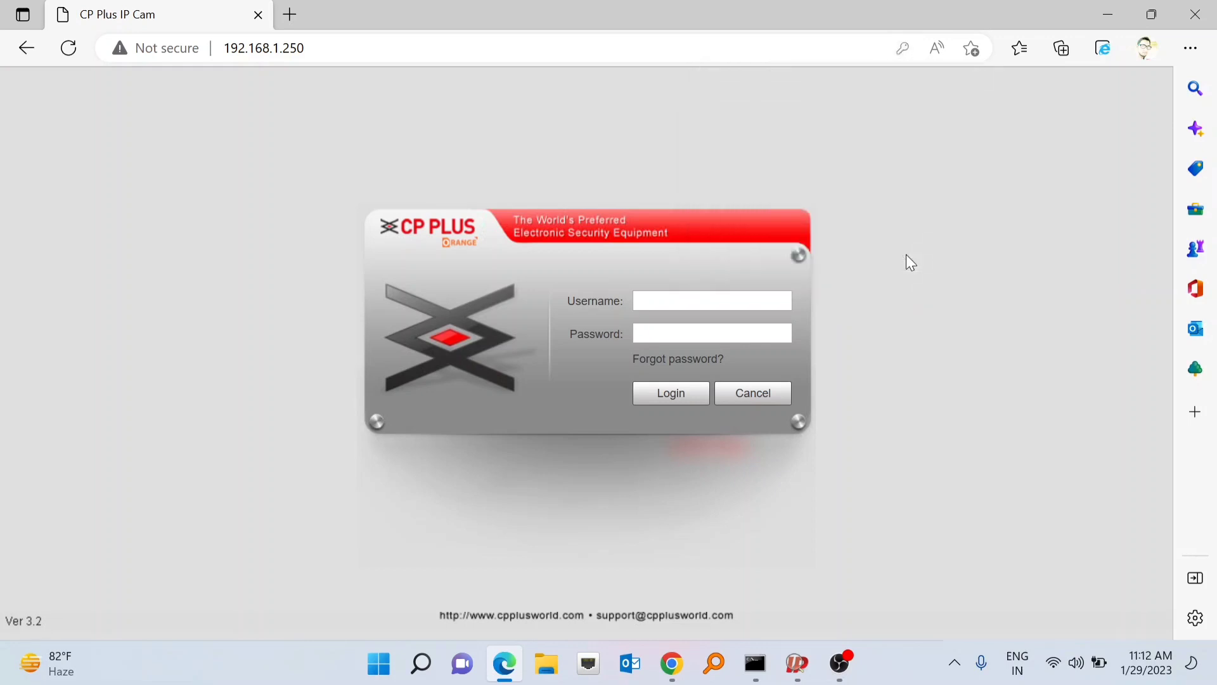
{"action": "left_click", "coordinate": [750, 293]}
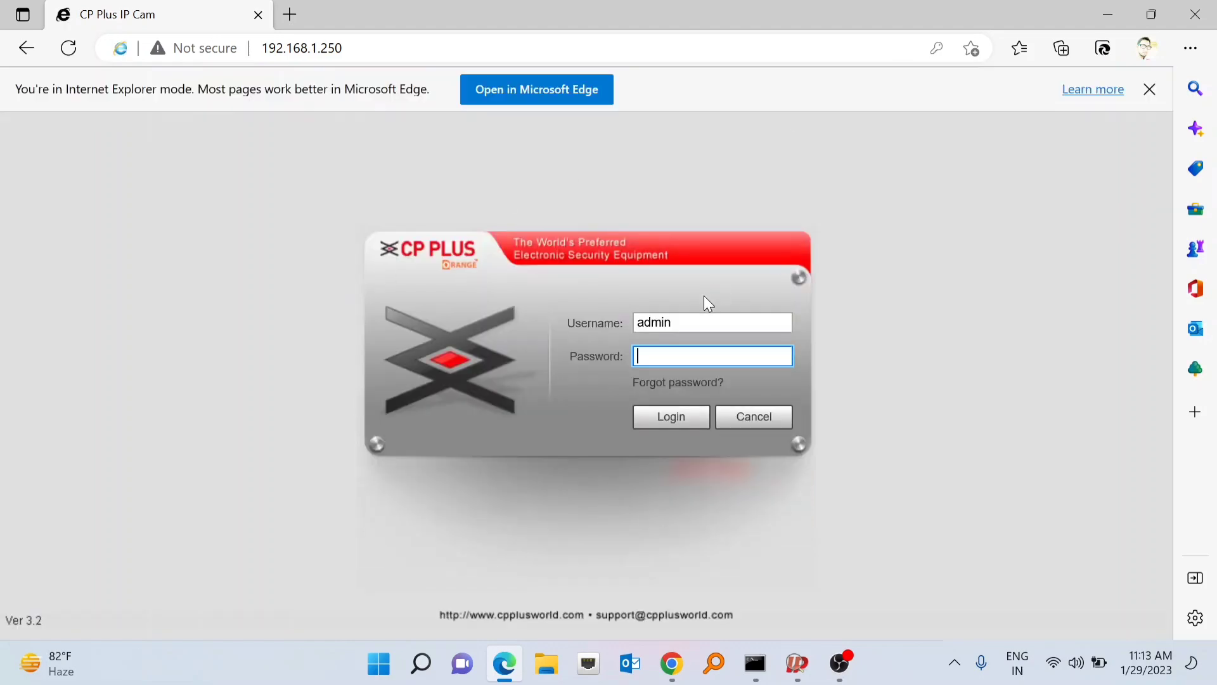
- Enter the new admin password, reveal it to check, and log in to the camera
{"action": "type", "text": "admin@123"}
{"action": "left_click", "coordinate": [783, 358]}
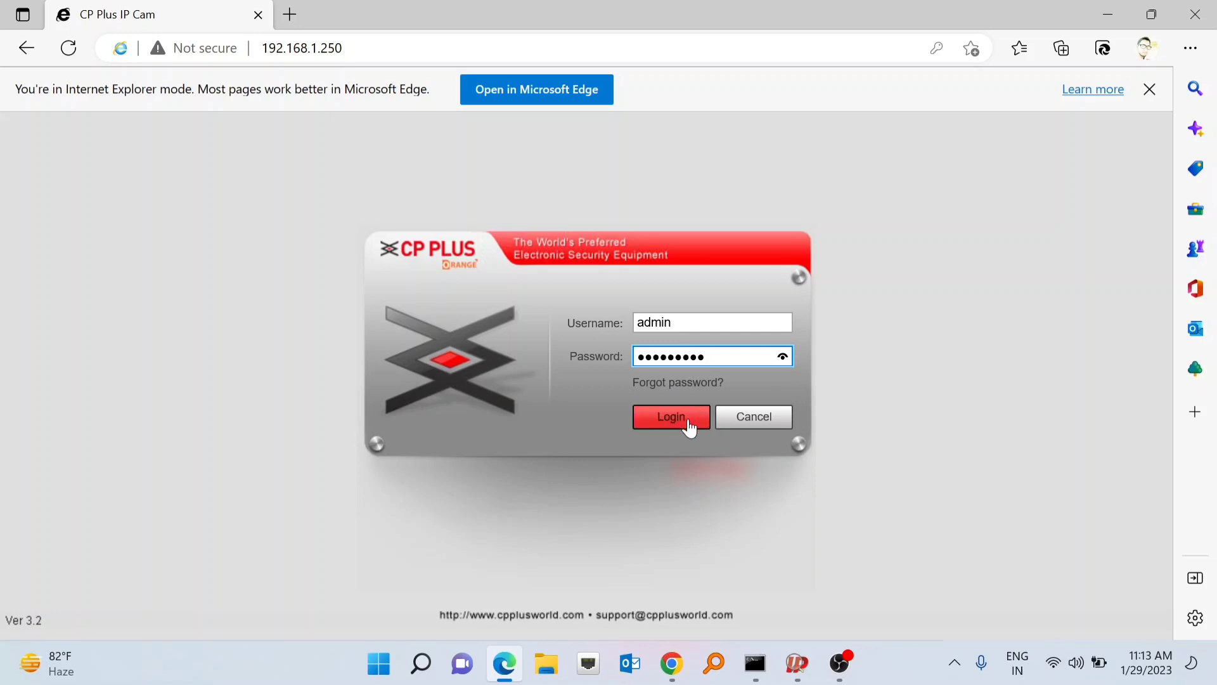
{"action": "left_click", "coordinate": [668, 423]}
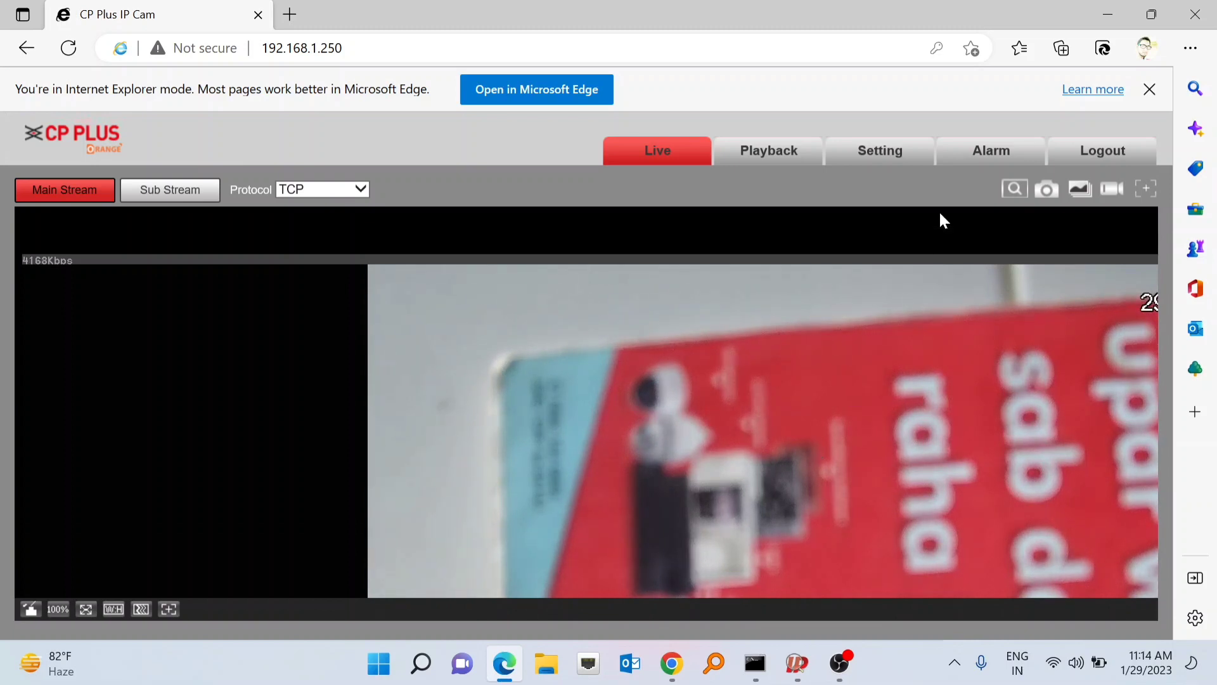
- Open Setting > System > General > Date&Time, keeping DD-MM-YYYY and 24-Hour formats
{"action": "left_click", "coordinate": [888, 157]}
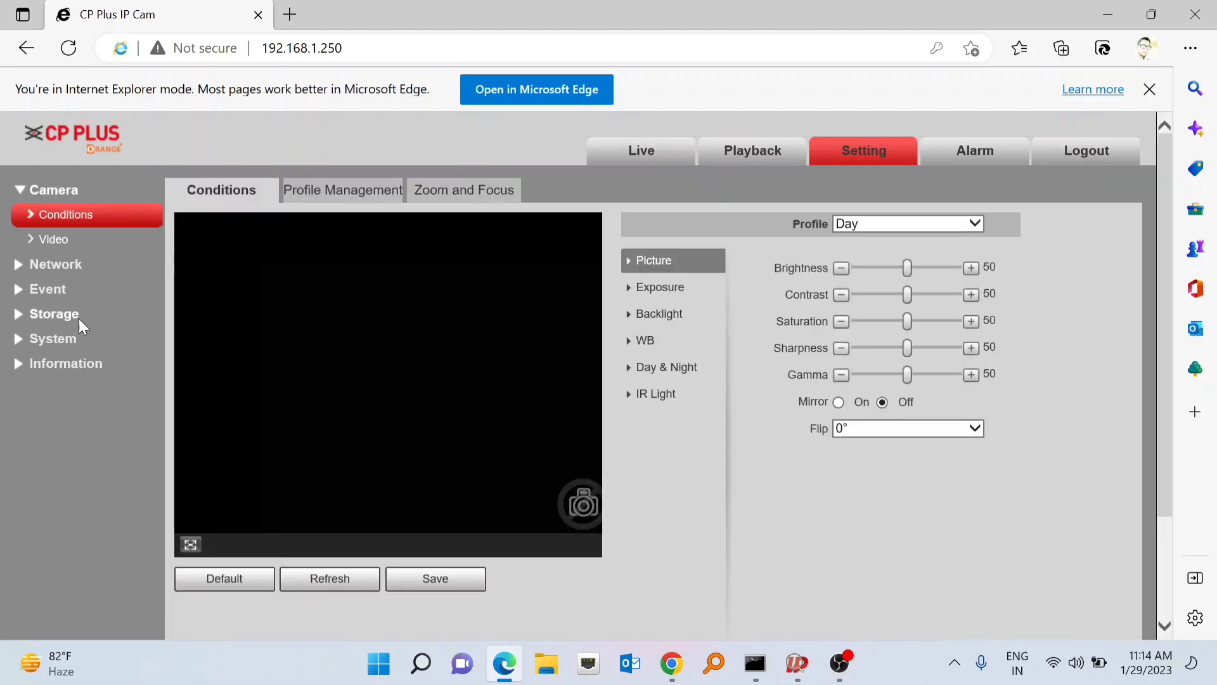
{"action": "left_click", "coordinate": [47, 338]}
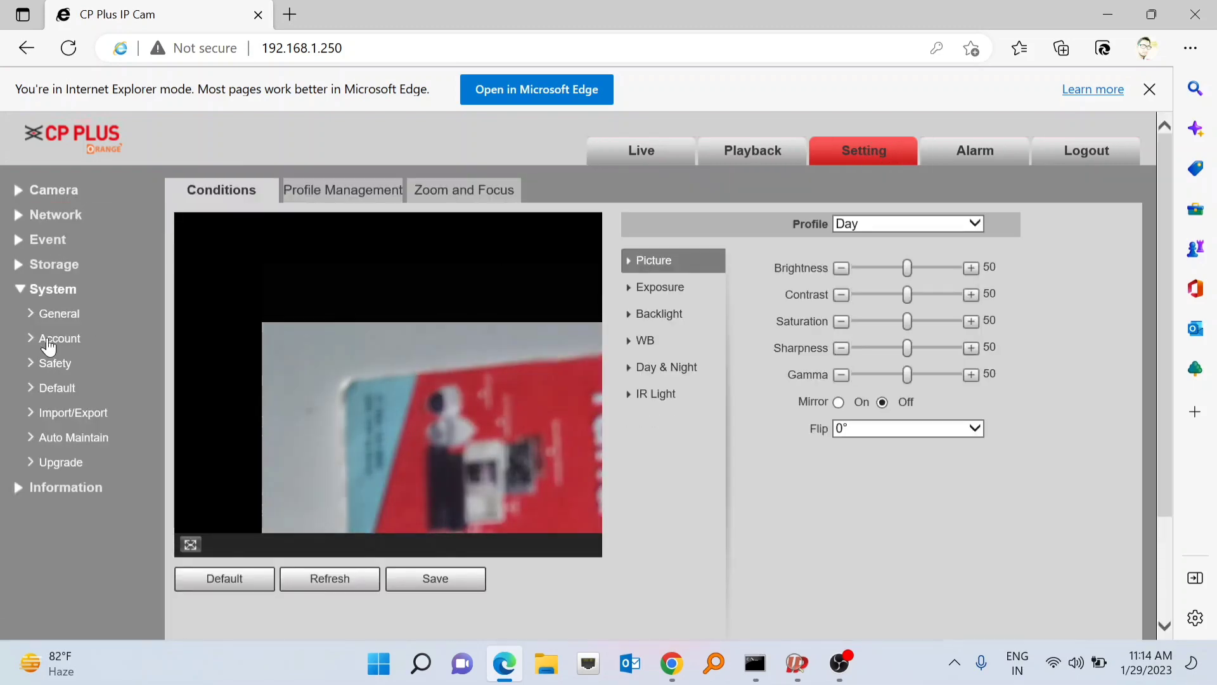
{"action": "left_click", "coordinate": [58, 318]}
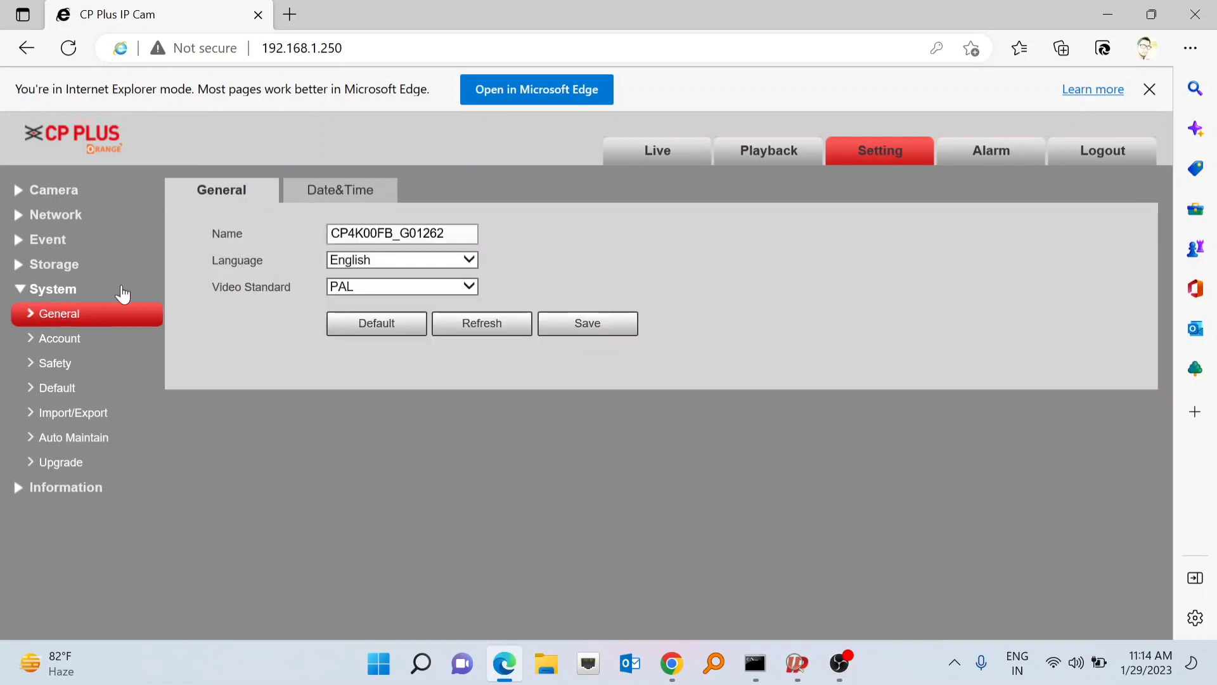
{"action": "left_click", "coordinate": [329, 192]}
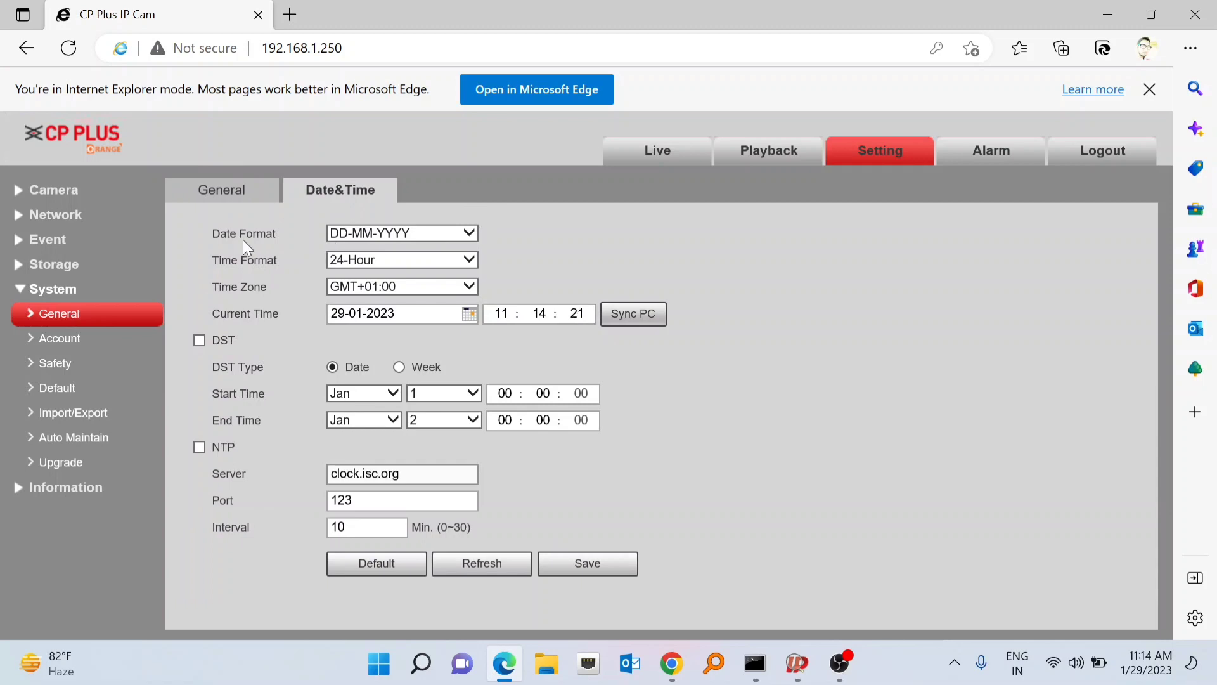
{"action": "left_click", "coordinate": [469, 233]}
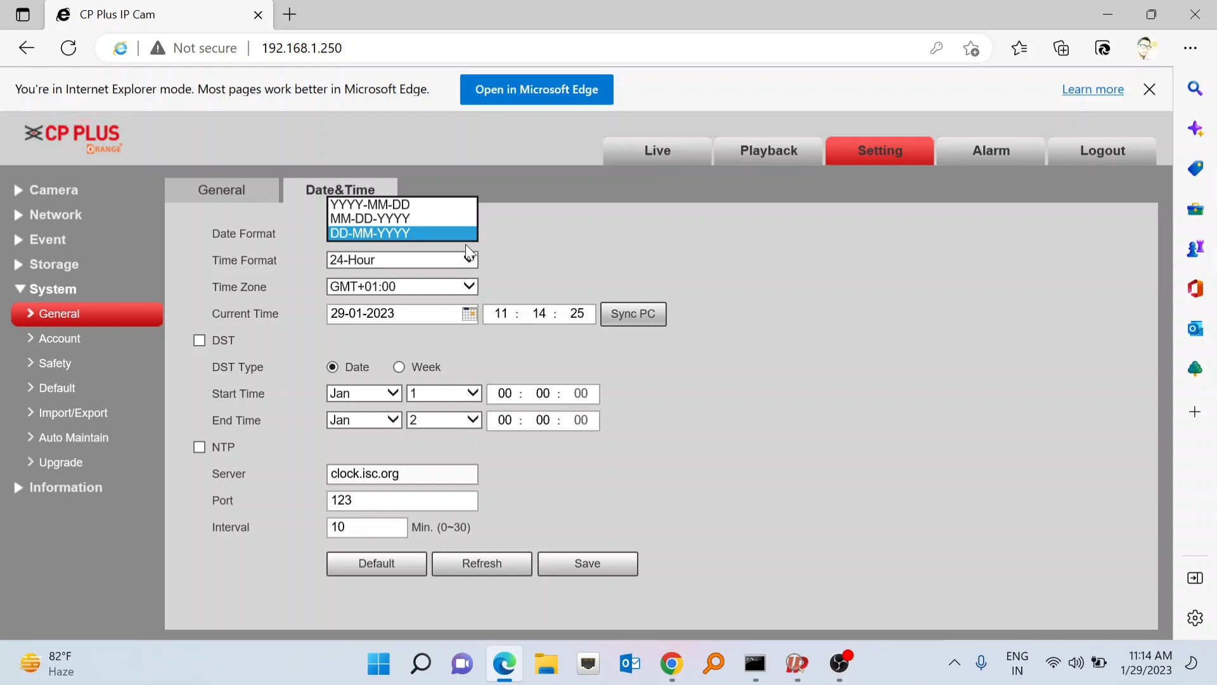
{"action": "left_click", "coordinate": [469, 262]}
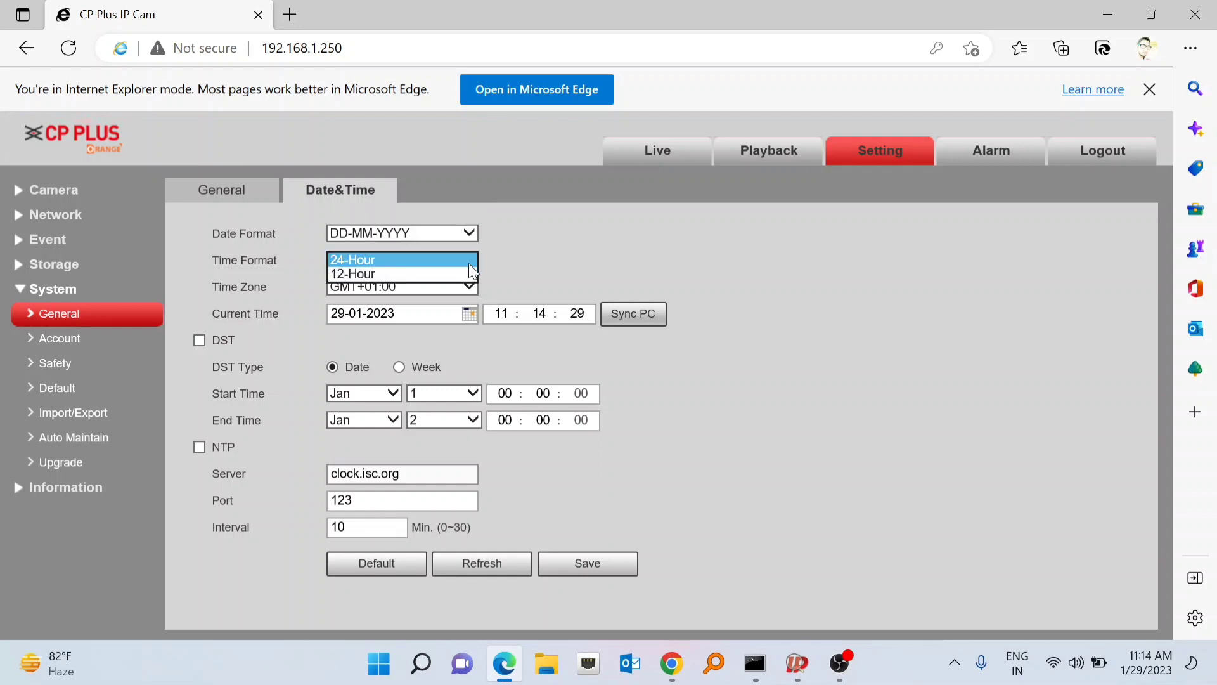
{"action": "left_click", "coordinate": [667, 258]}
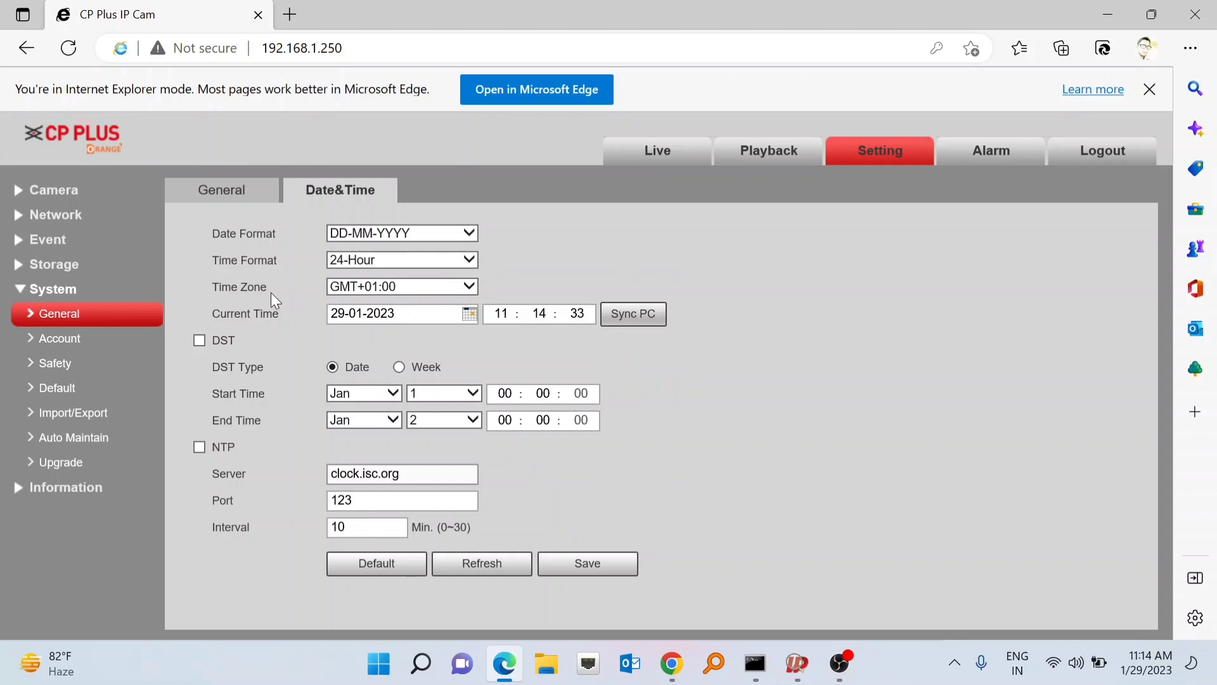
- Set the time zone to GMT+05:30, sync the clock with the PC, and save
{"action": "left_click", "coordinate": [469, 289]}
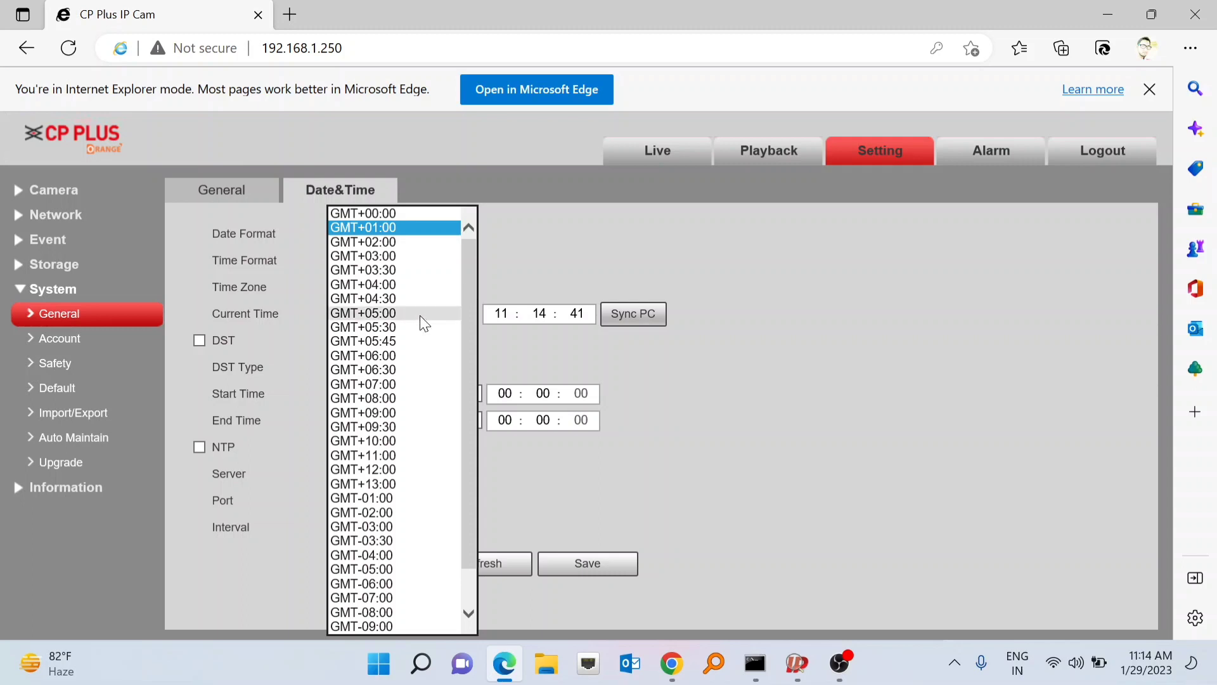
{"action": "left_click", "coordinate": [387, 325]}
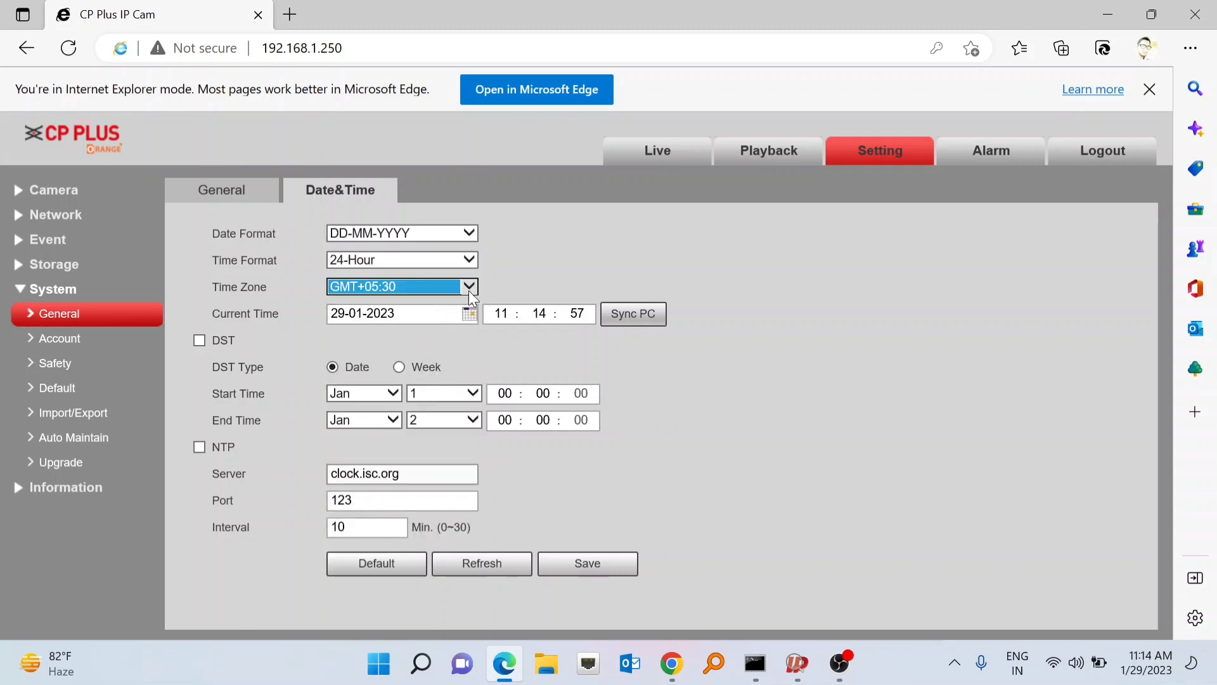
{"action": "left_click", "coordinate": [639, 321]}
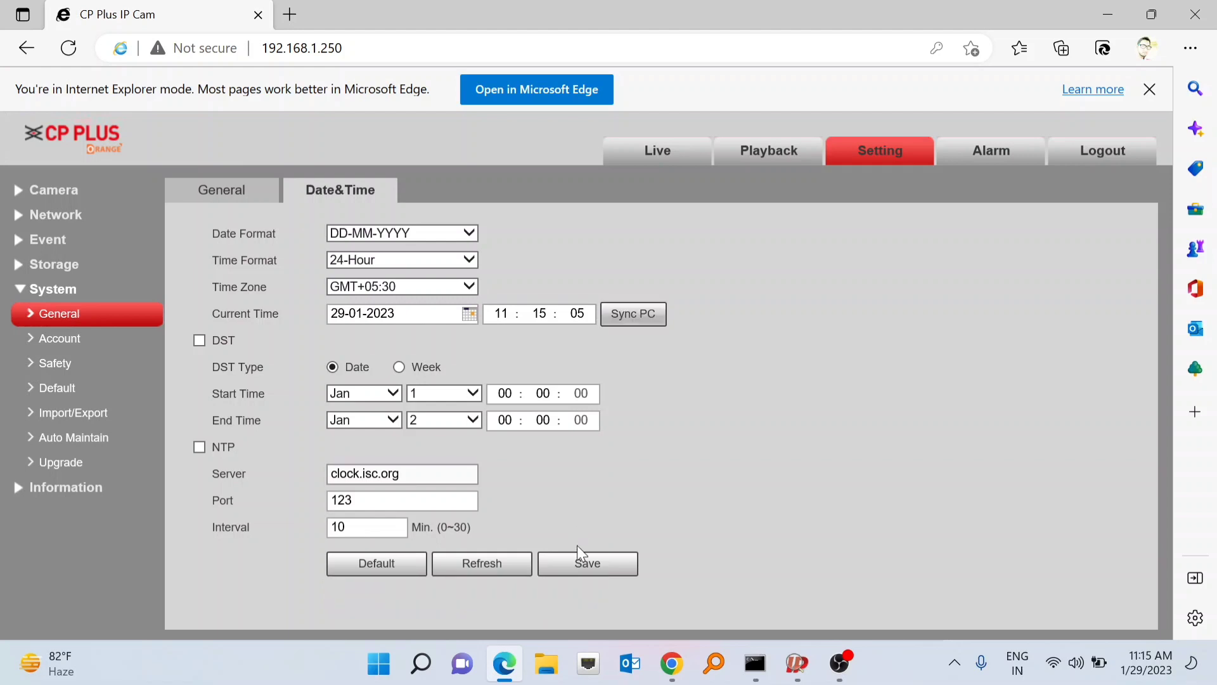
{"action": "left_click", "coordinate": [582, 566]}
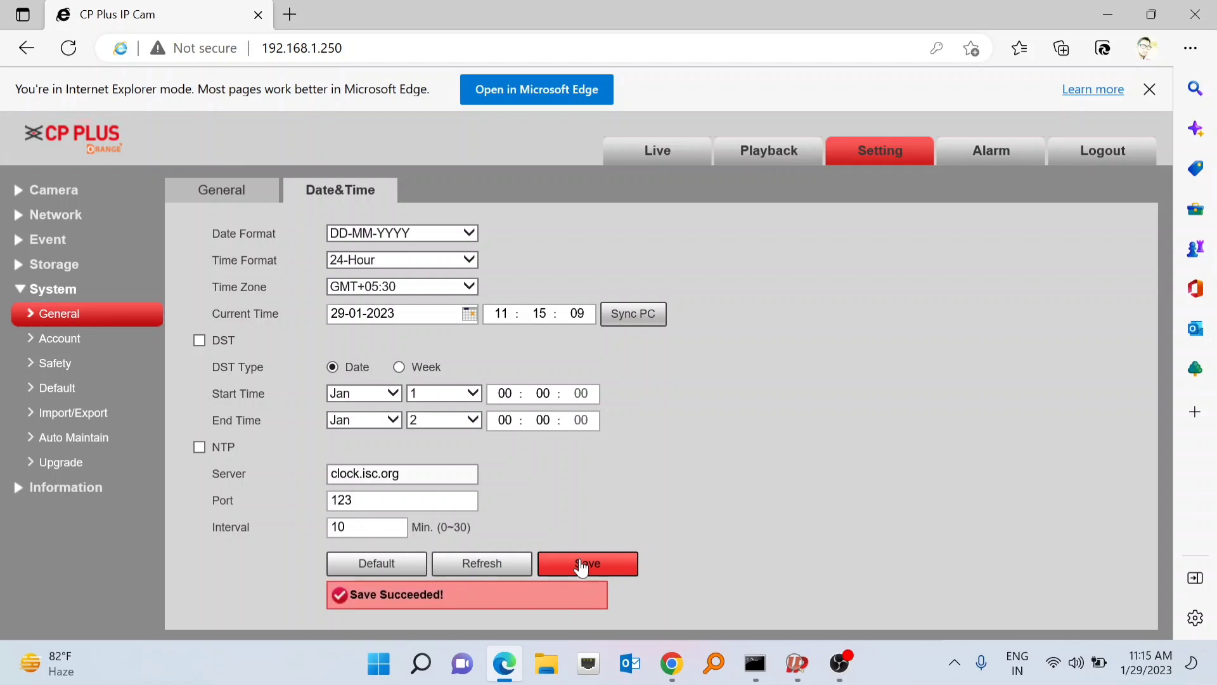
- Open Network > TCP/IP and click into the 192.168.1.250 IP Address field
{"action": "left_click", "coordinate": [50, 218]}
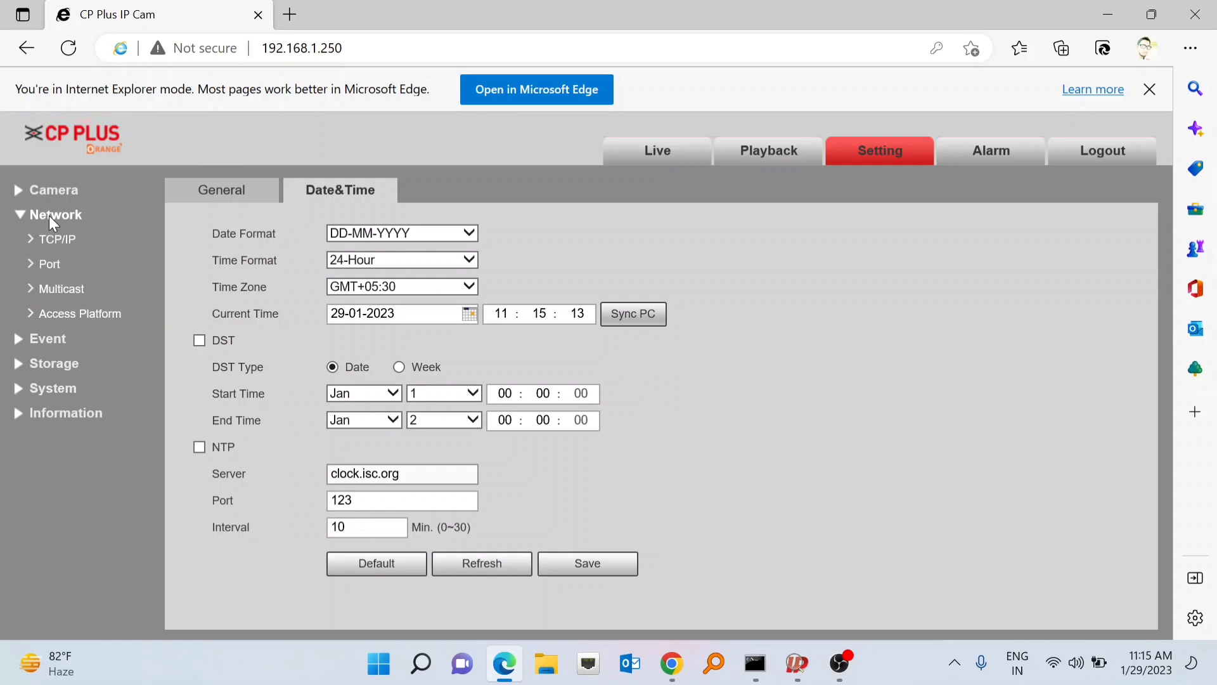
{"action": "left_click", "coordinate": [54, 247]}
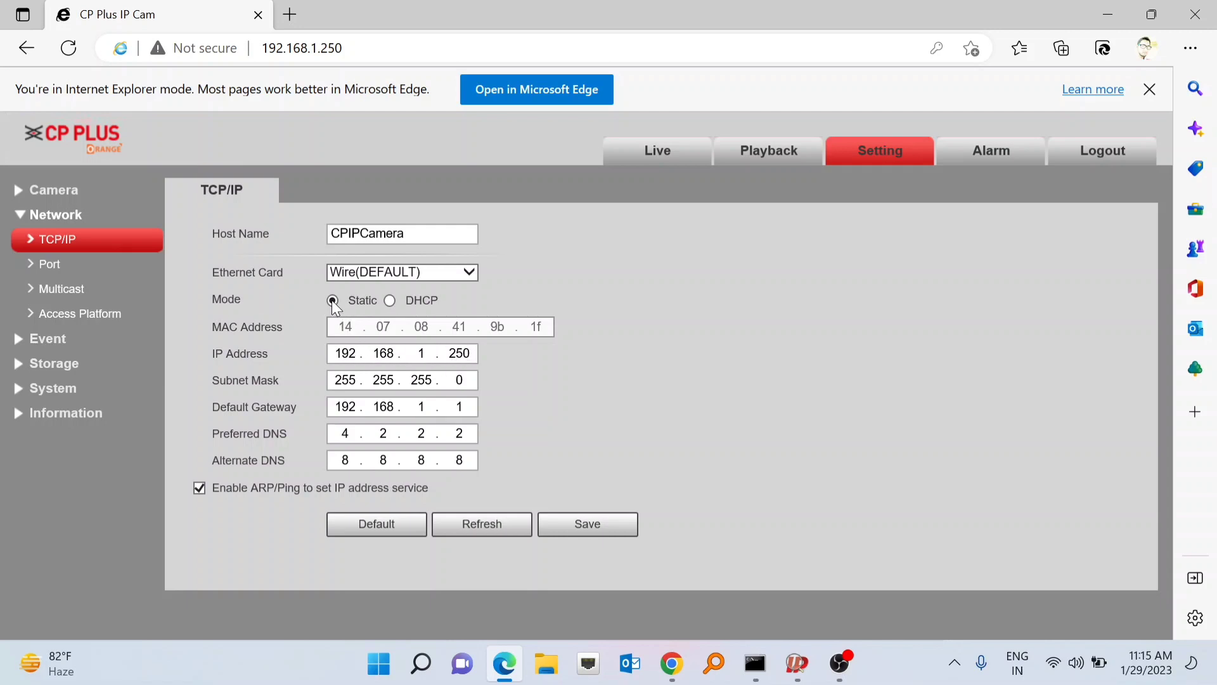
{"action": "left_click", "coordinate": [428, 354]}
- Recall and rerun 'ping 192.168.1.250 -t' in the Command Prompt window
{"action": "left_click", "coordinate": [754, 665]}
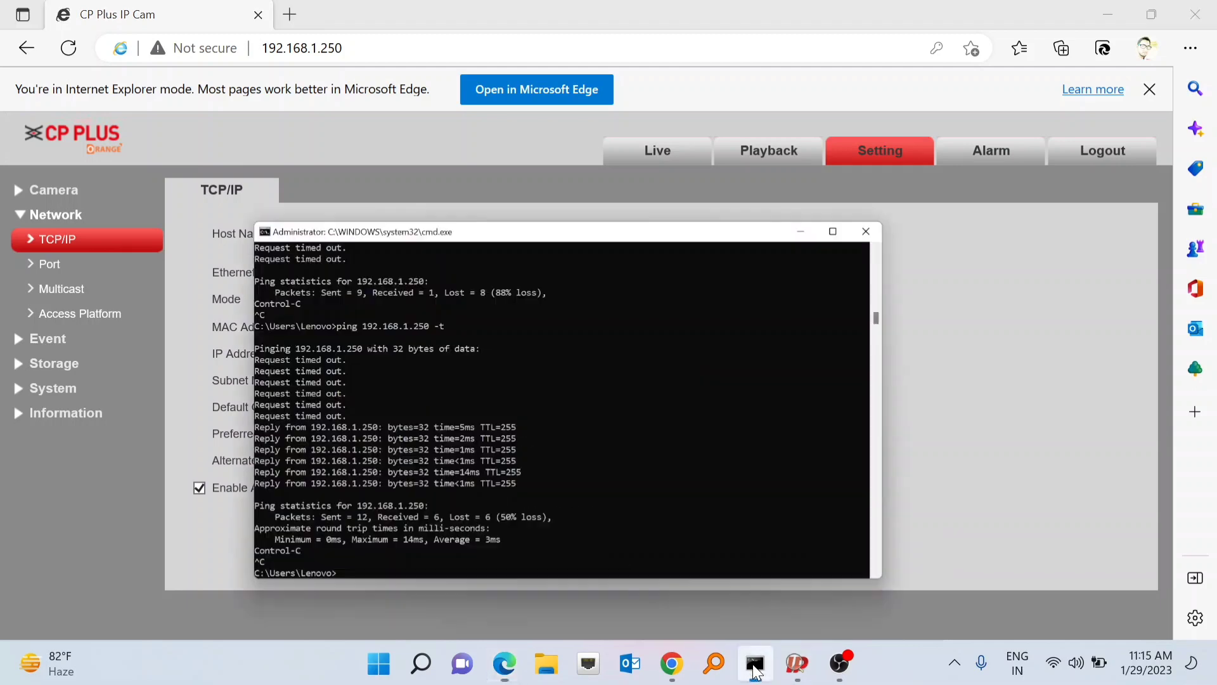
{"action": "key", "text": "Up"}
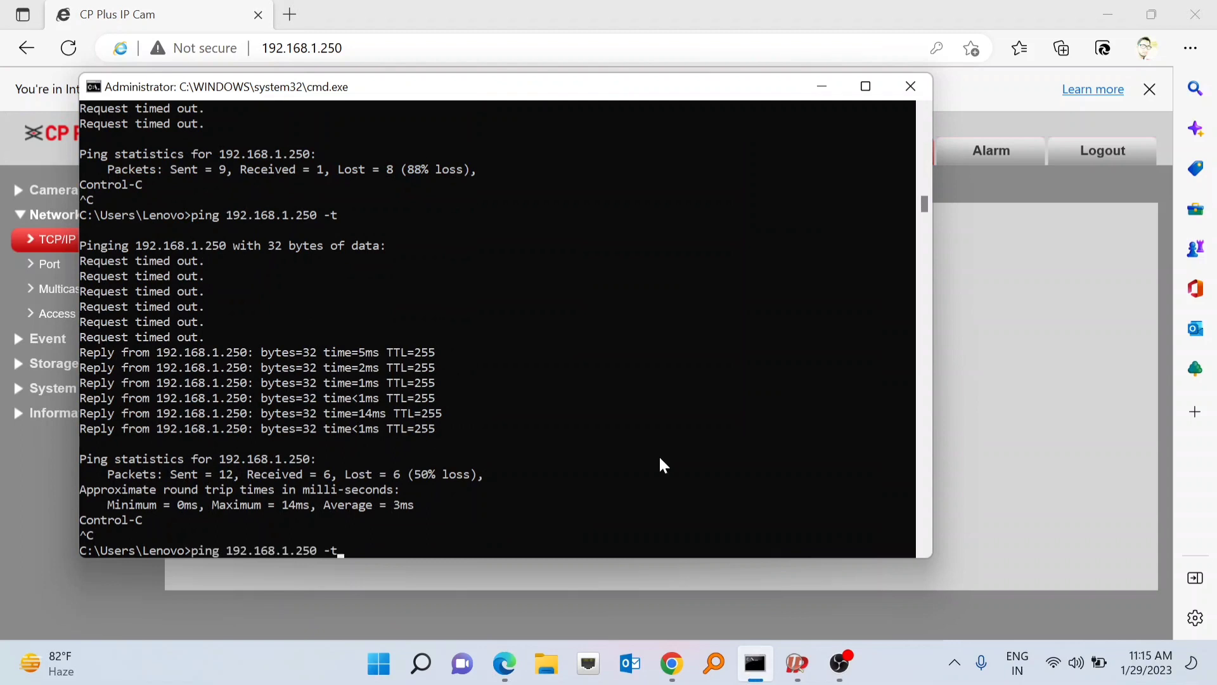
{"action": "key", "text": "Return"}
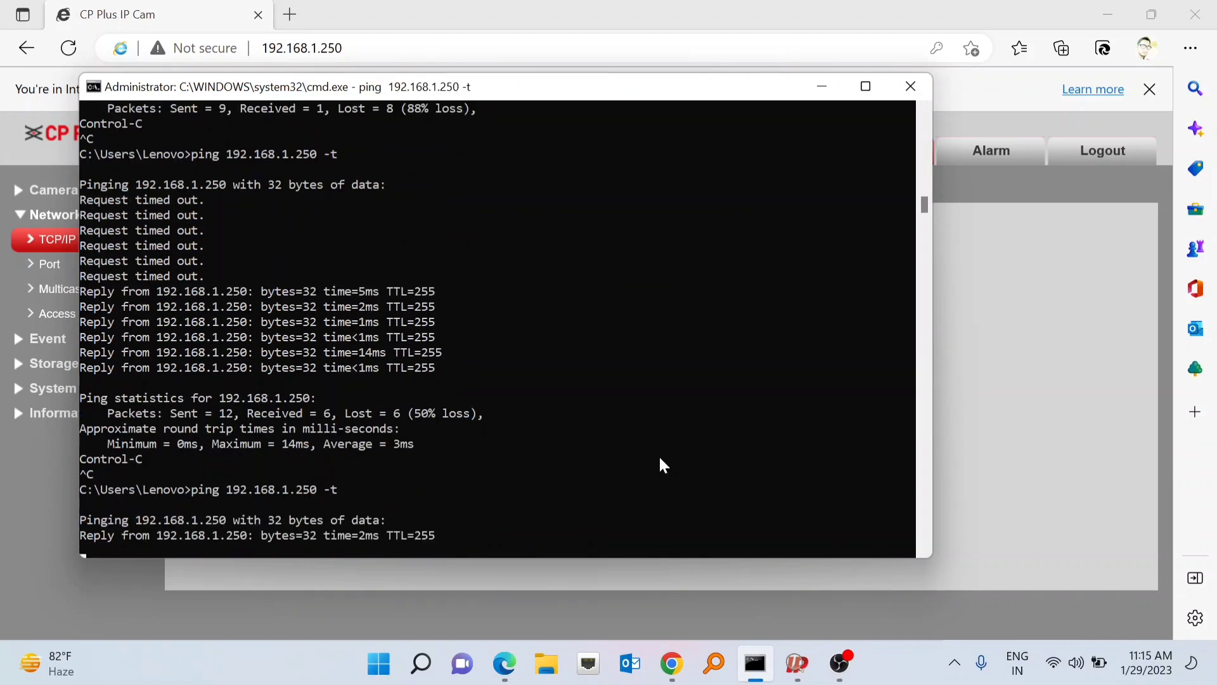
- Change the IP address's last octet from 250 to 251 and save it
{"action": "left_click", "coordinate": [823, 93]}
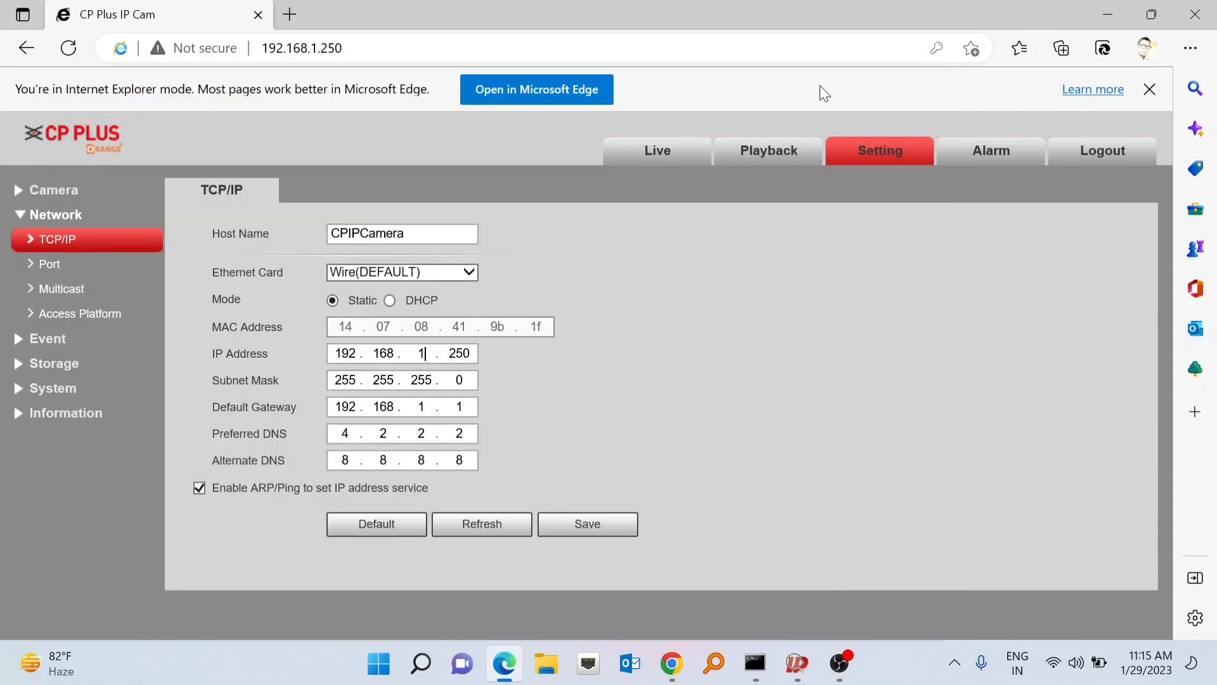
{"action": "left_click", "coordinate": [471, 351]}
{"action": "key", "text": "BackSpace"}
{"action": "type", "text": "1"}
{"action": "left_click", "coordinate": [591, 530]}
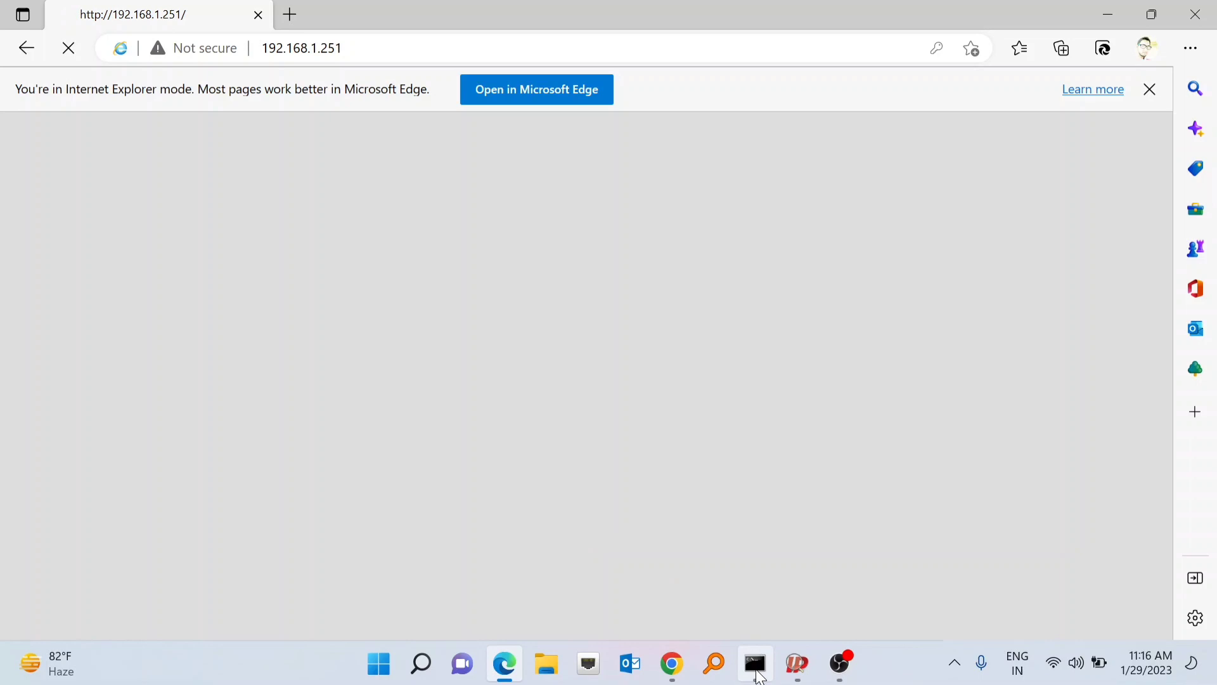
- Stop the old ping with Ctrl+C and start 'ping 192.168.1.251 -t'
{"action": "left_click", "coordinate": [757, 674]}
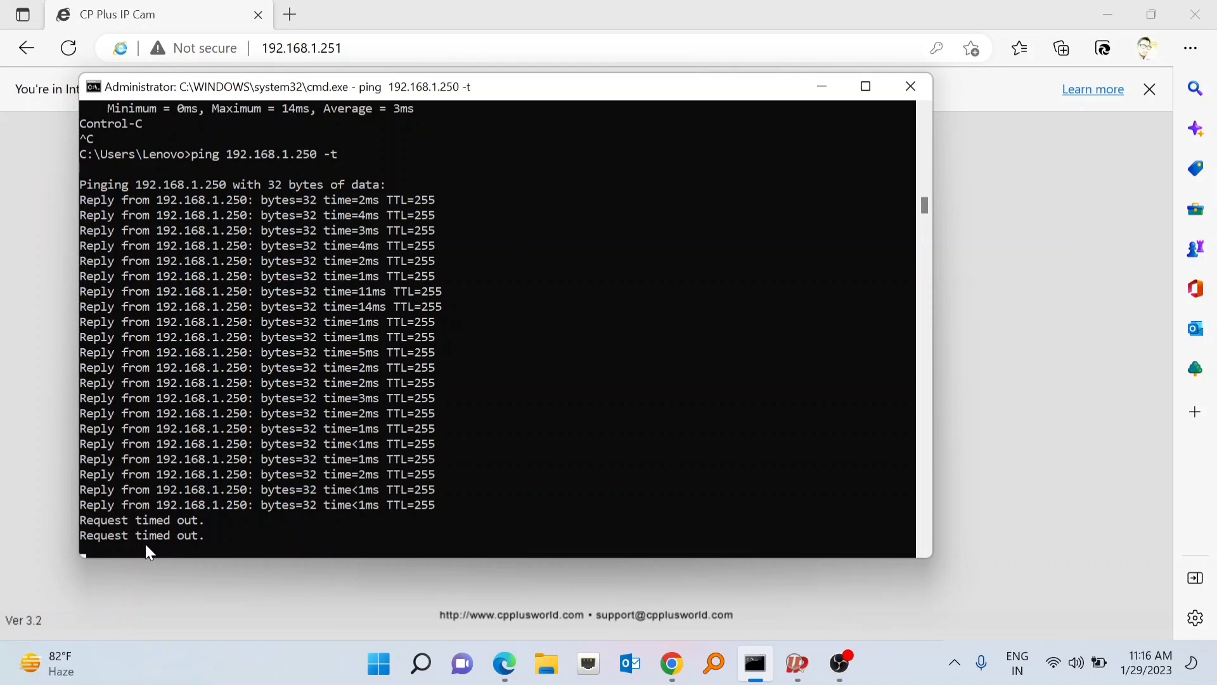
{"action": "key", "text": "ctrl+c"}
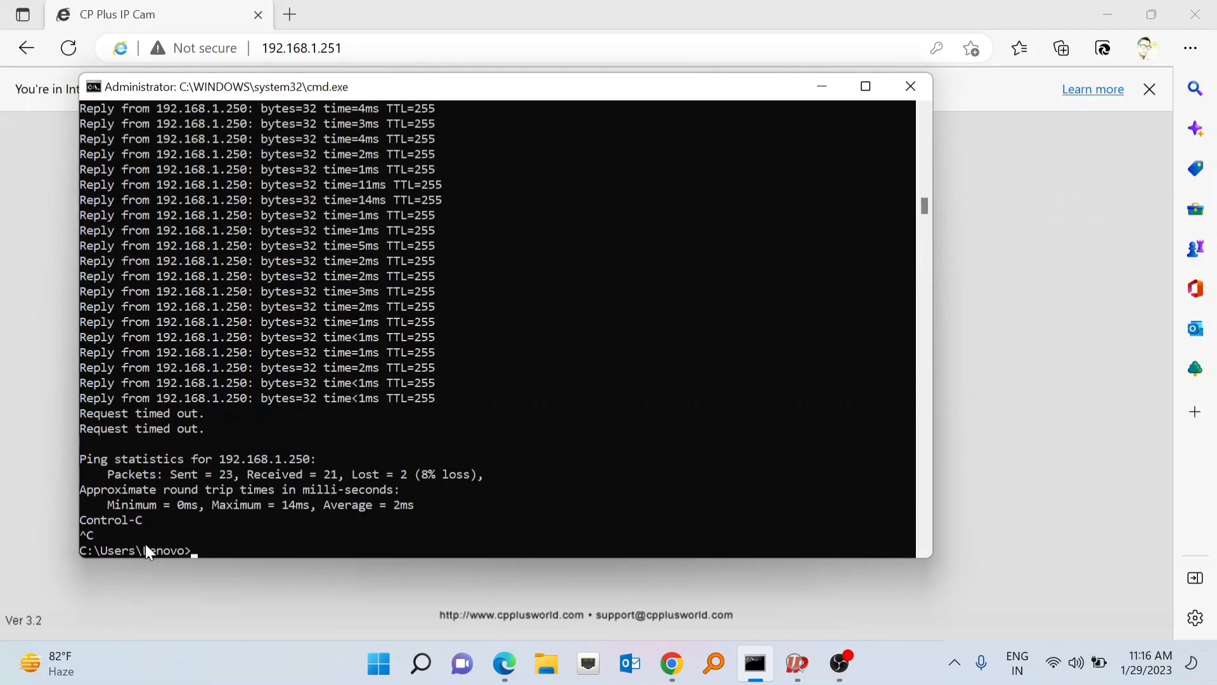
{"action": "key", "text": "Up"}
{"action": "key", "text": "BackSpace"}
{"action": "key", "text": "BackSpace"}
{"action": "key", "text": "BackSpace"}
{"action": "key", "text": "BackSpace"}
{"action": "key", "text": "BackSpace"}
{"action": "type", "text": "51 -t"}
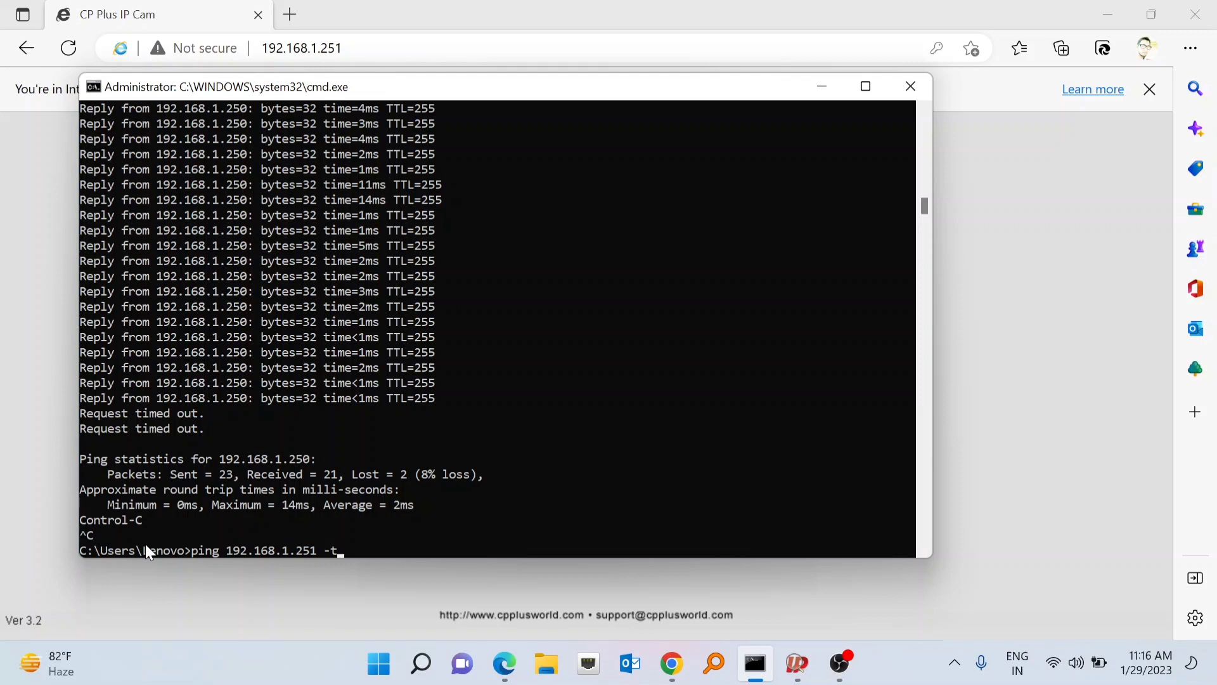
{"action": "key", "text": "Return"}
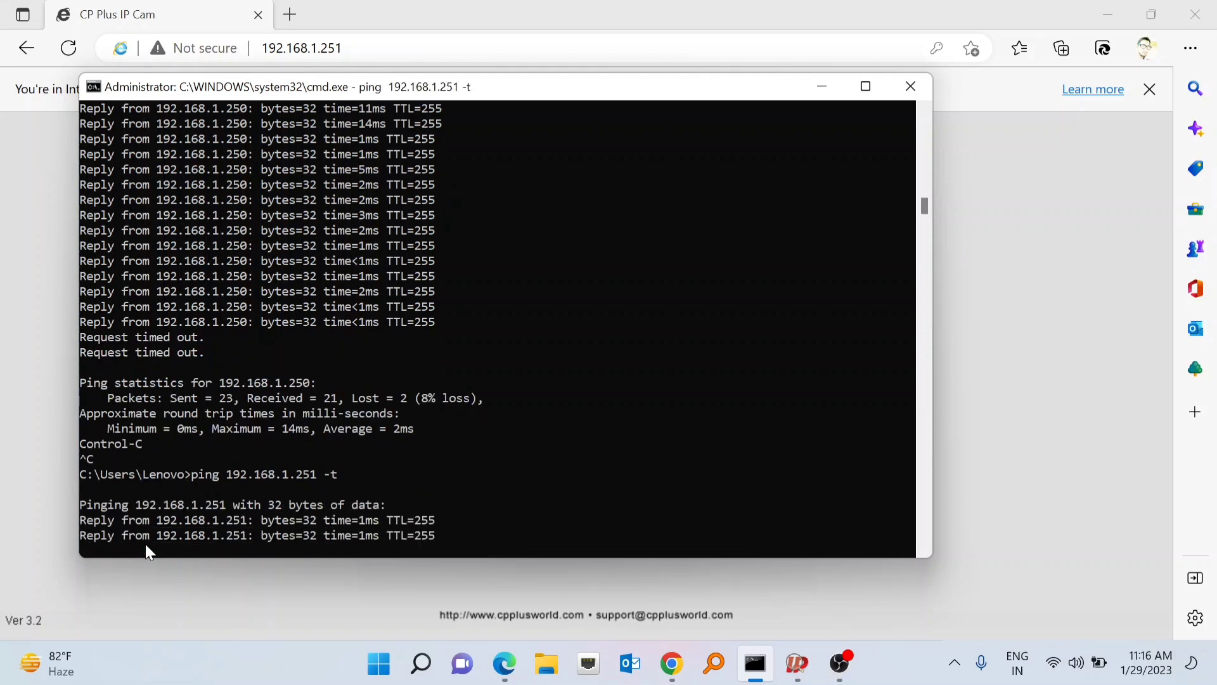